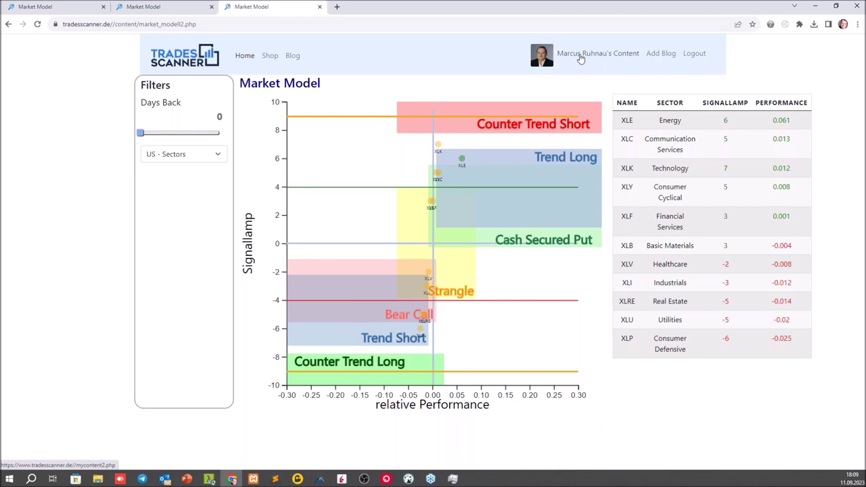
Open the Cash Secured Puts scanner from the account's content overview
click(580, 59)
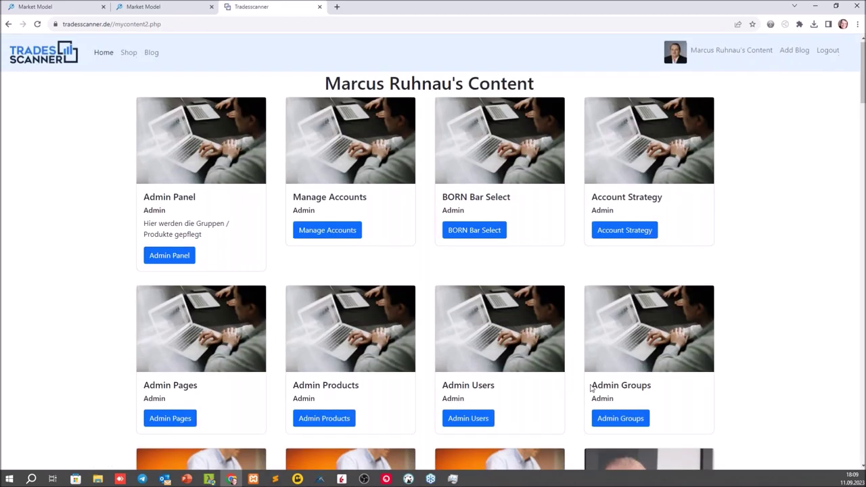
scroll(433, 271, down, 6)
scroll(647, 332, down, 8)
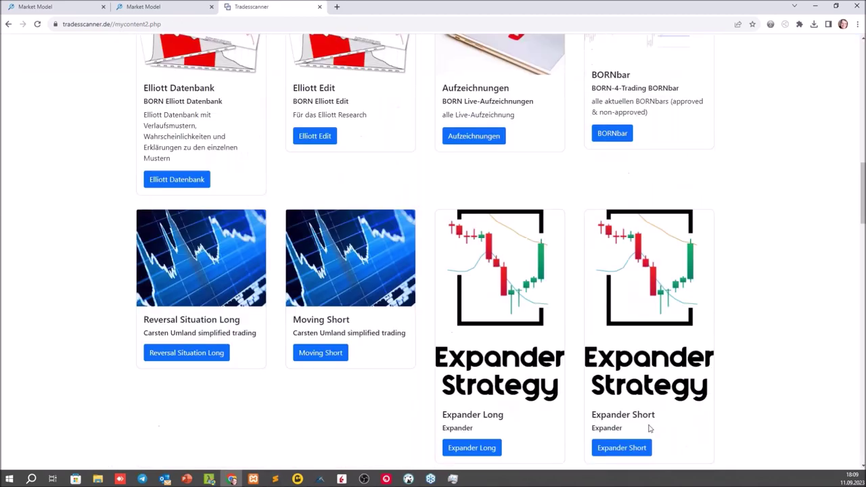
scroll(644, 392, down, 2)
click(623, 282)
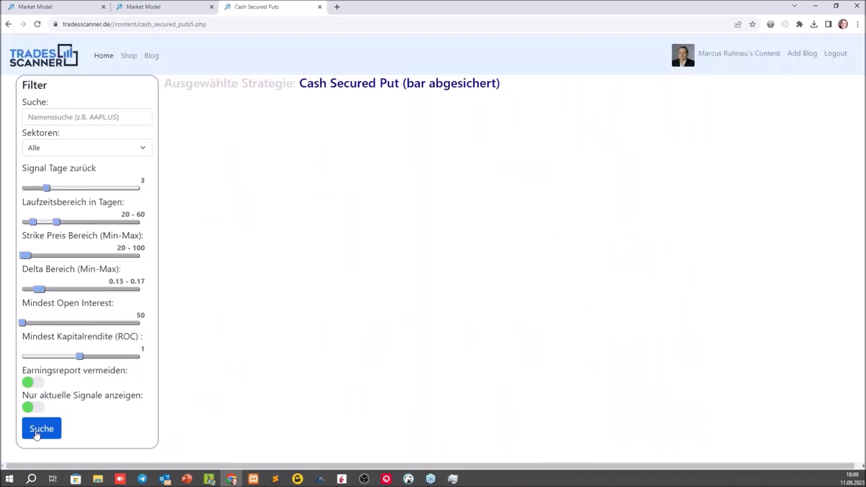
Switch off "Earningsreport vermeiden" and "Nur aktuelle Signale anzeigen" and run the cash secured put search across all sectors
click(28, 382)
click(28, 408)
click(42, 428)
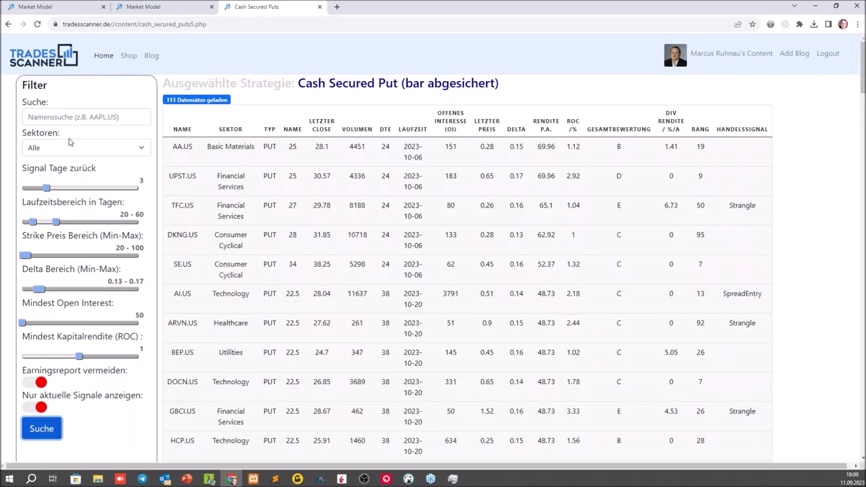
Narrow the results by the name "eq", look at the EQT.US entry, and reload the scanner page
click(57, 118)
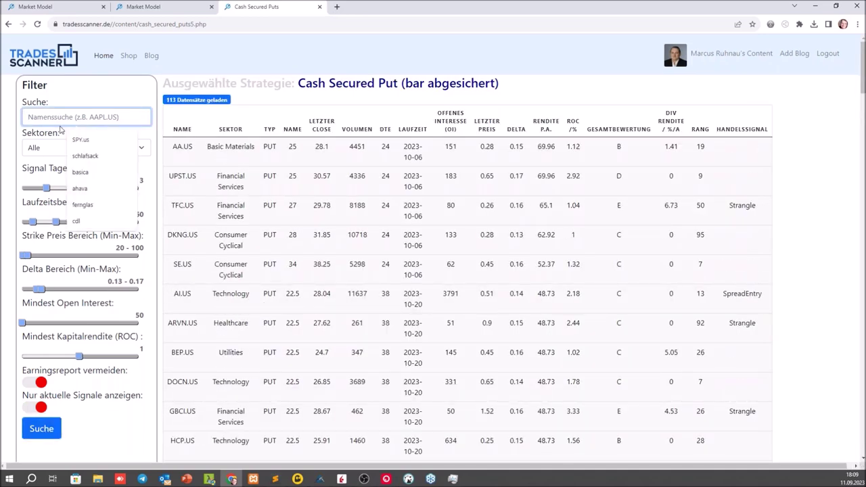
text(eq)
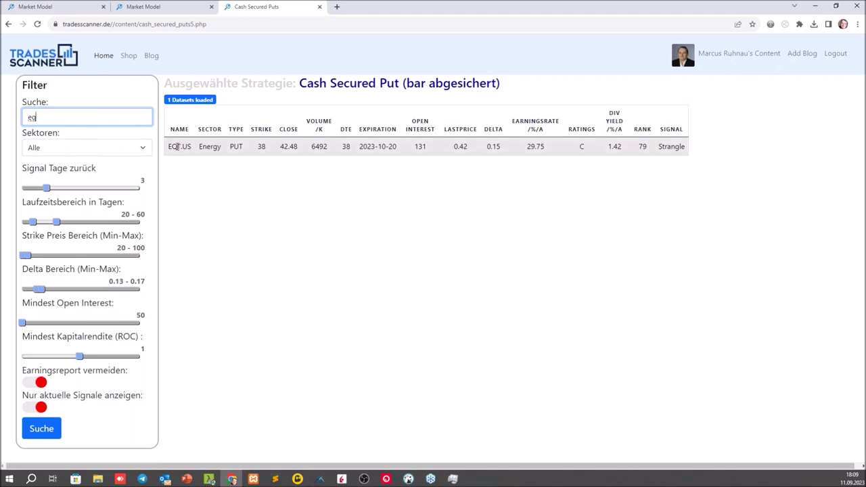
click(177, 146)
click(675, 63)
key(F5)
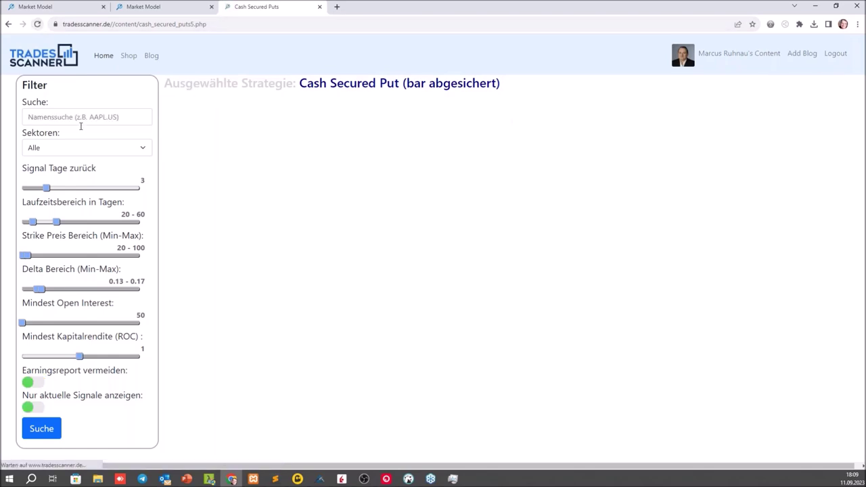
Search for puts in the Energie sector with "Earningsreport vermeiden" and "Nur aktuelle Signale anzeigen" switched off
click(64, 146)
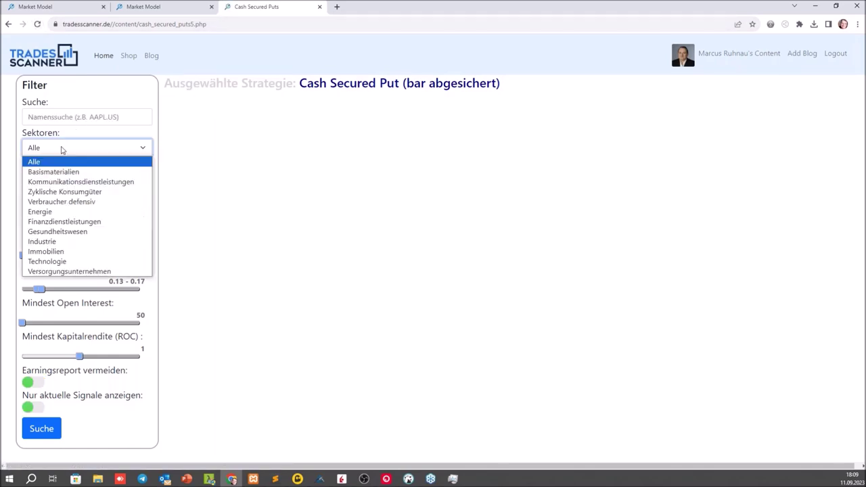
click(69, 214)
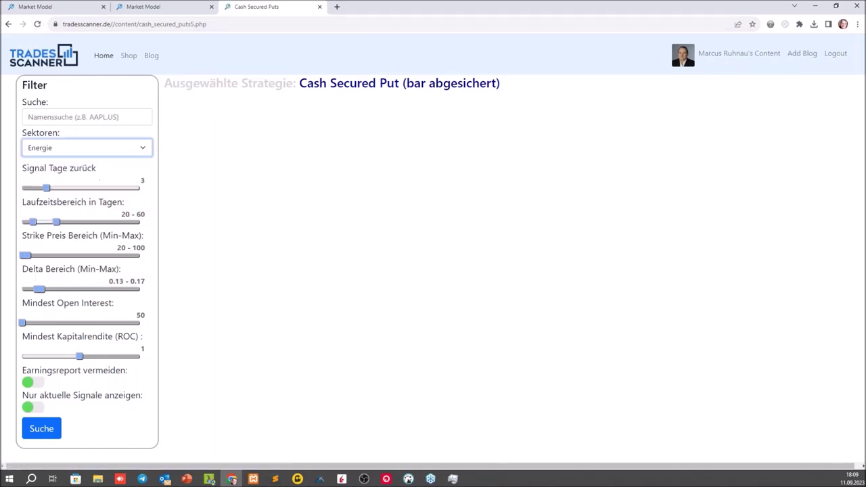
click(32, 383)
click(32, 408)
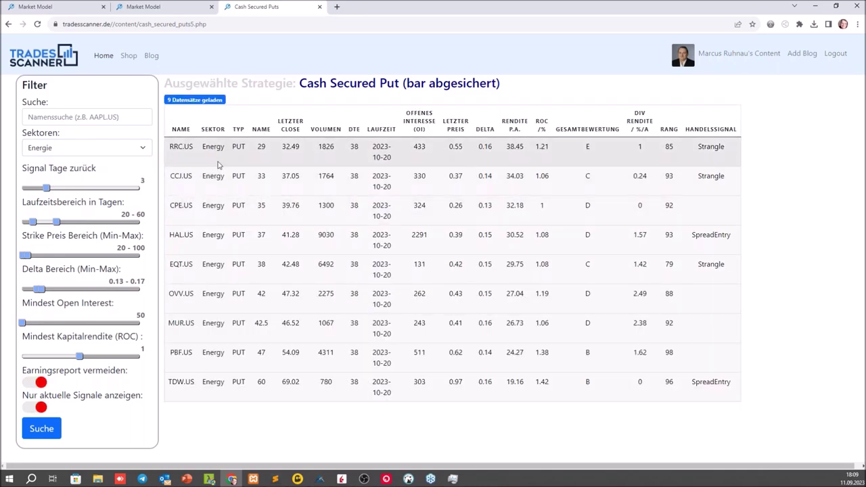
Open the EQT.US details and examine its price chart around the proposed 38 put expiring 2023-10-20
click(182, 263)
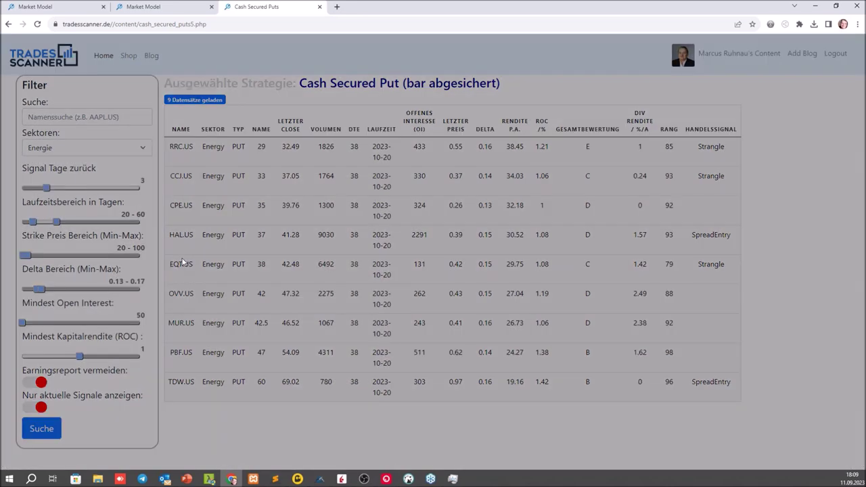
drag(490, 215, 325, 225)
scroll(326, 225, down, 5)
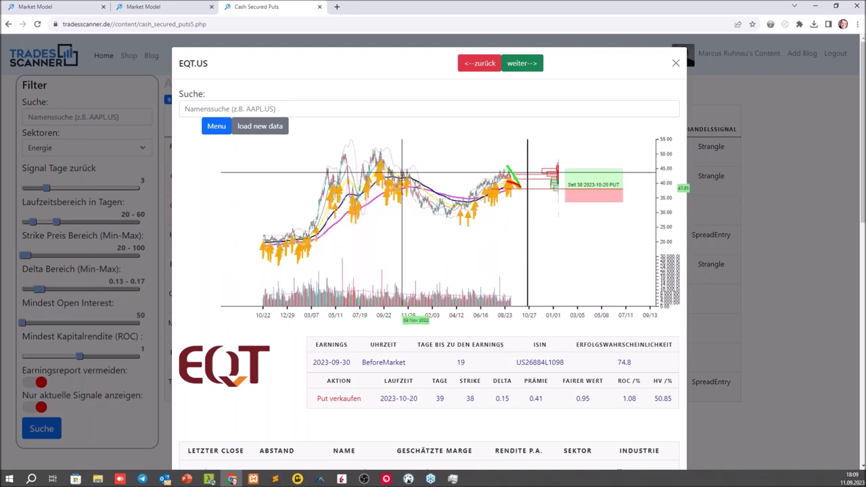
scroll(484, 213, up, 3)
scroll(479, 230, up, 3)
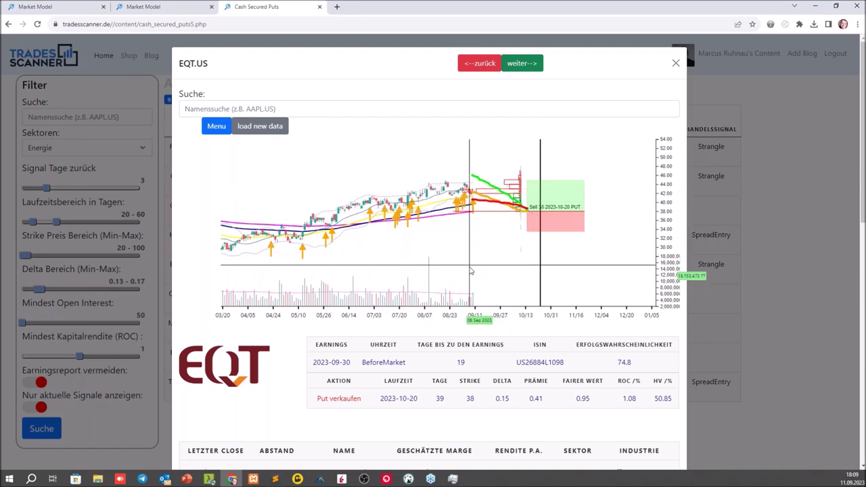
scroll(491, 264, down, 2)
scroll(498, 271, down, 2)
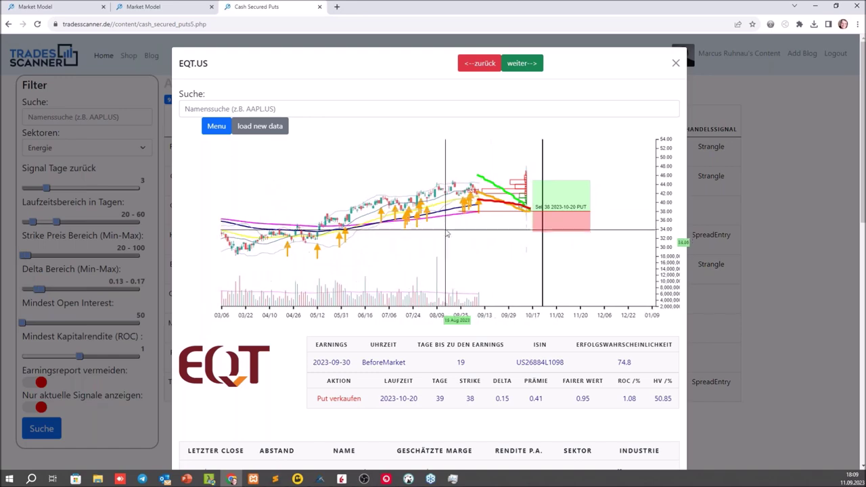
scroll(473, 257, up, 2)
scroll(483, 388, down, 1)
Read through EQT's option figures, company description and fundamental ratings
scroll(484, 388, down, 2)
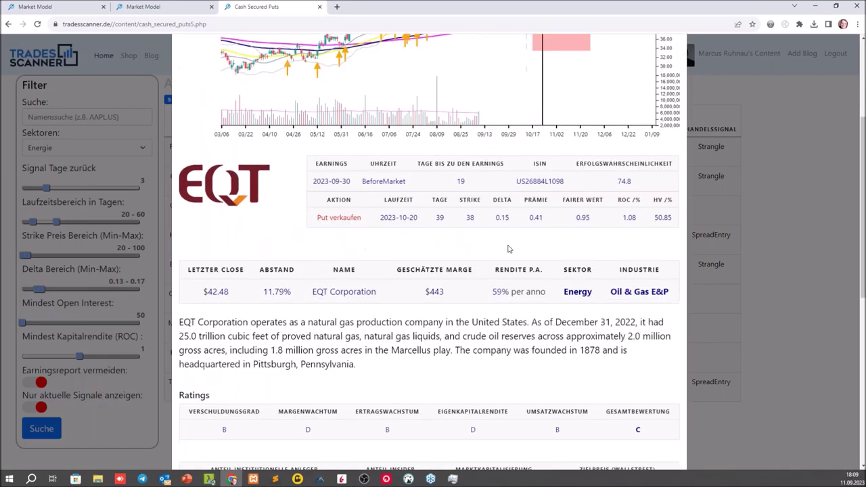
scroll(559, 385, down, 3)
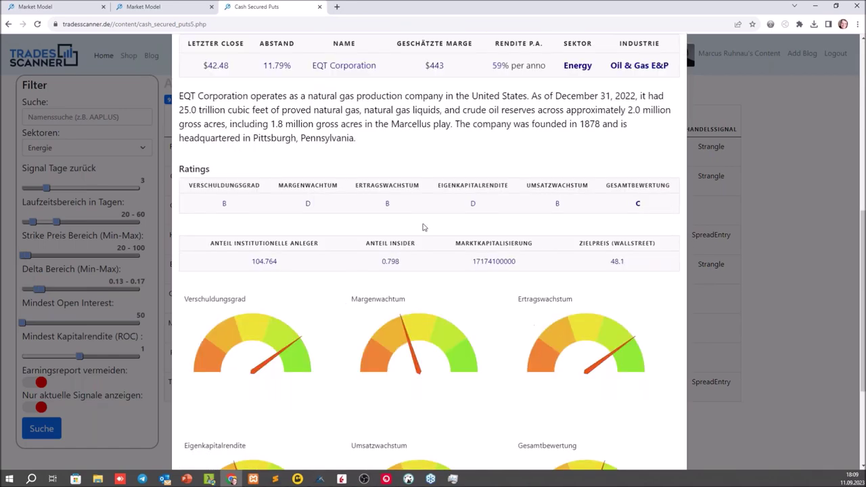
scroll(460, 388, up, 3)
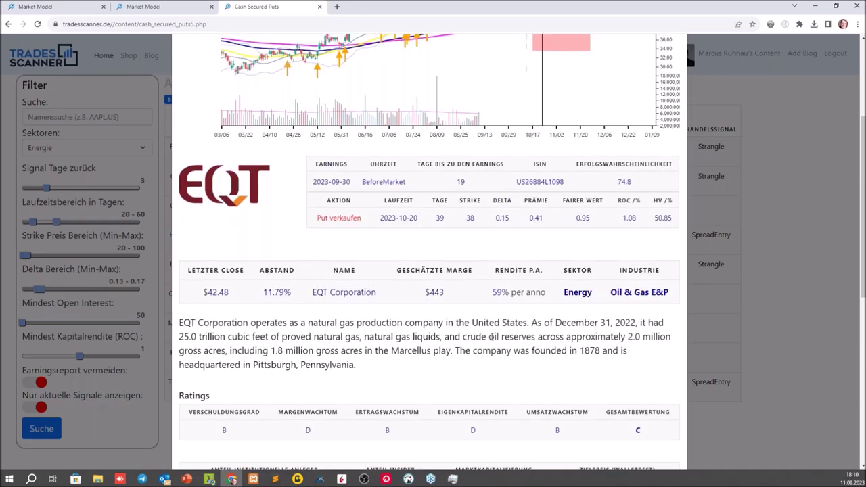
scroll(641, 380, up, 2)
scroll(642, 380, down, 1)
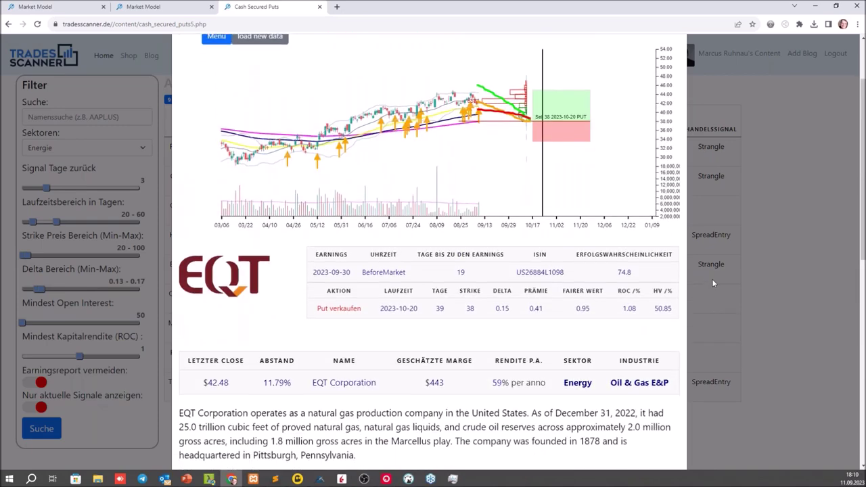
scroll(742, 231, up, 2)
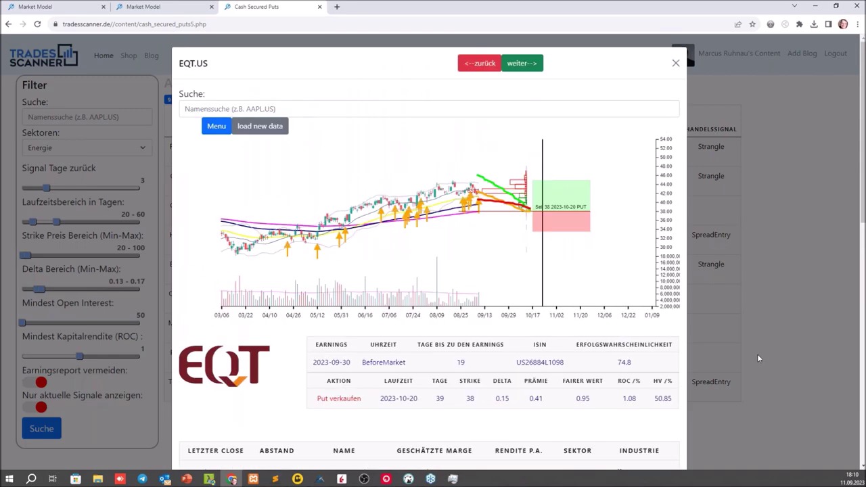
Examine EQT's last close, distance to the strike and annual yield alongside the proposed put trade
click(250, 129)
scroll(487, 429, down, 3)
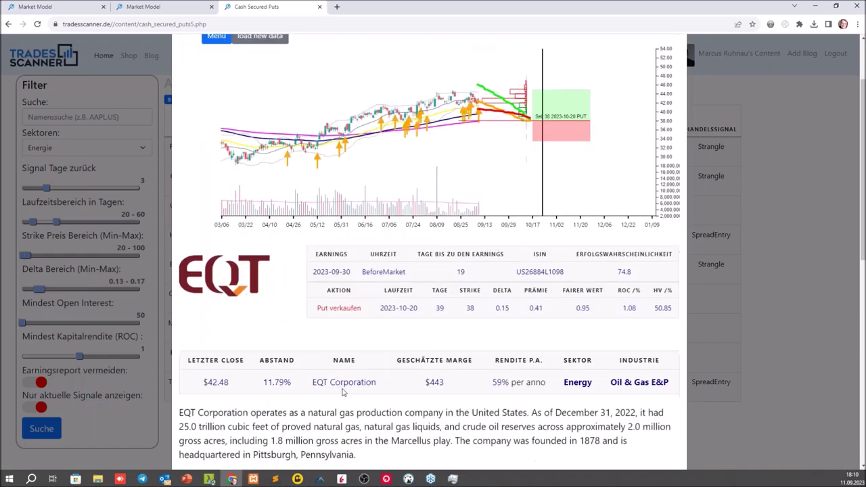
drag(208, 383, 246, 391)
drag(433, 316, 483, 313)
click(483, 329)
scroll(486, 399, up, 1)
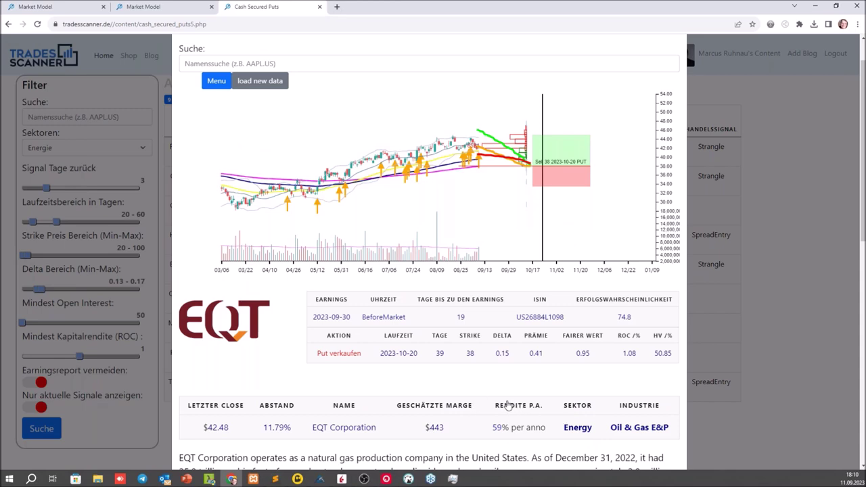
scroll(494, 406, up, 1)
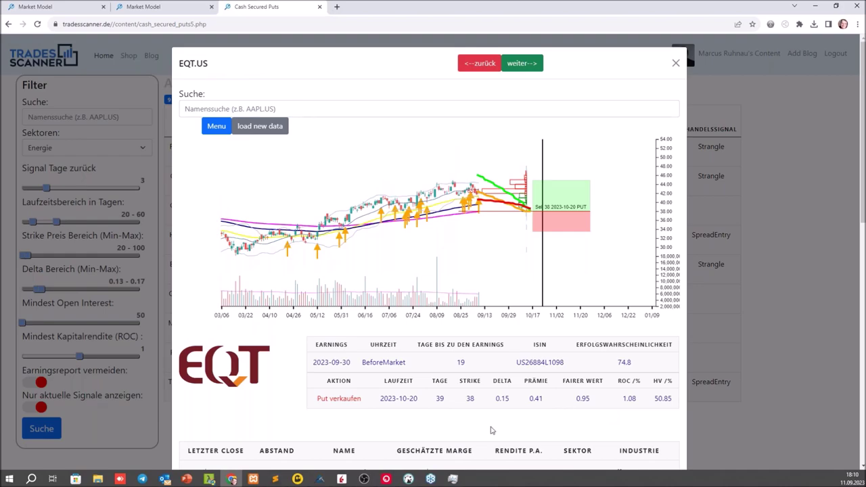
Switch to AgenaTrader and examine the EQT daily chart with the moving averages, open interest and Exp range around the horizontal support line
click(320, 479)
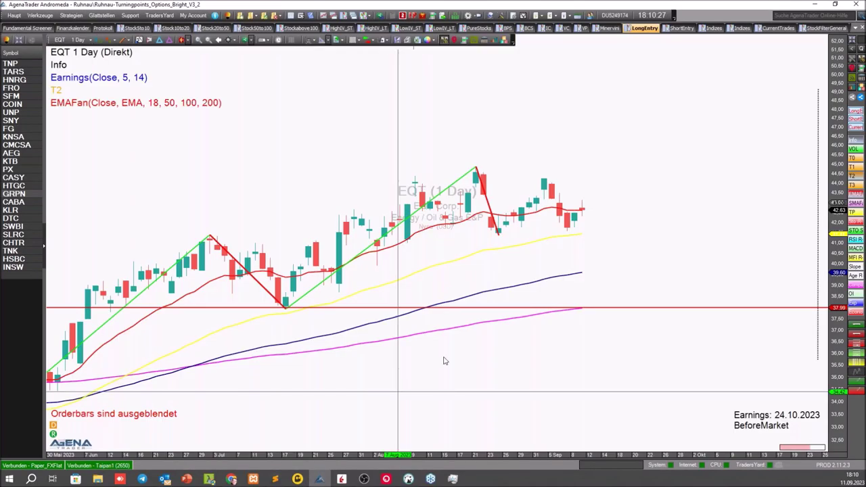
scroll(512, 267, down, 1)
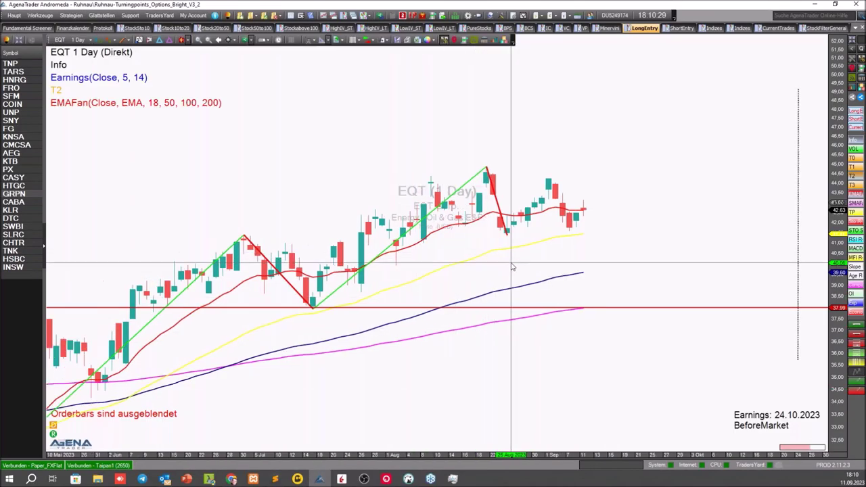
scroll(512, 267, up, 1)
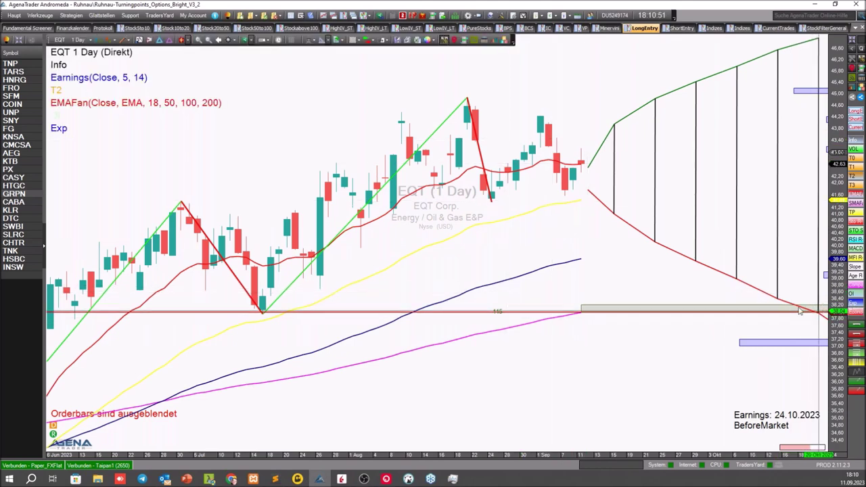
scroll(709, 457, down, 2)
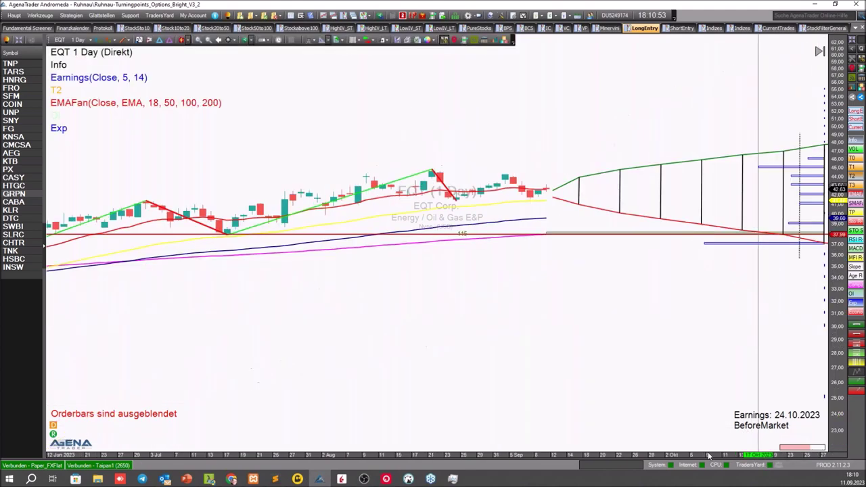
scroll(682, 390, down, 1)
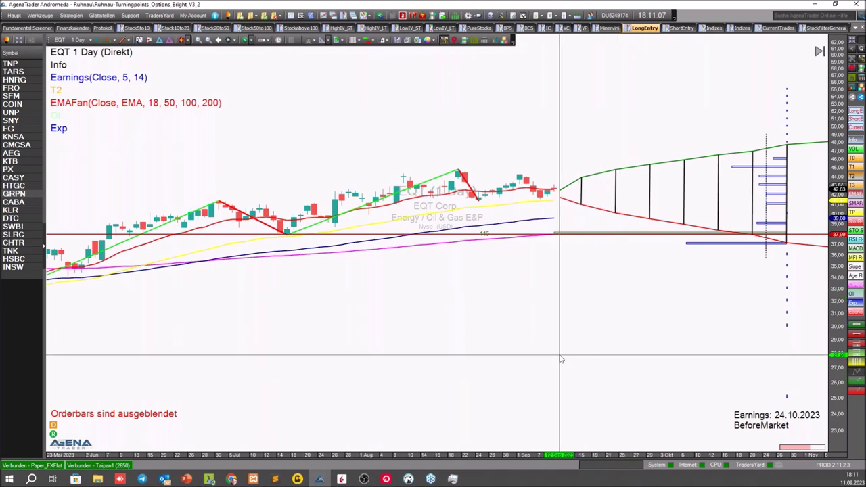
scroll(560, 360, down, 3)
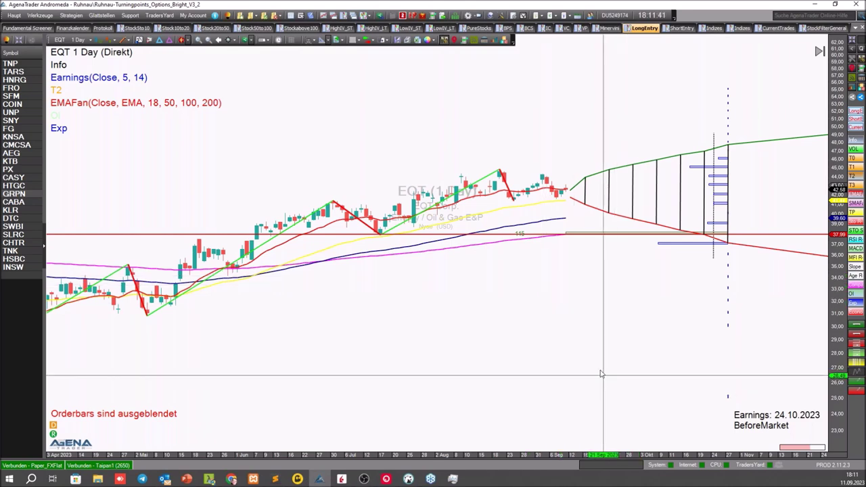
scroll(599, 368, down, 2)
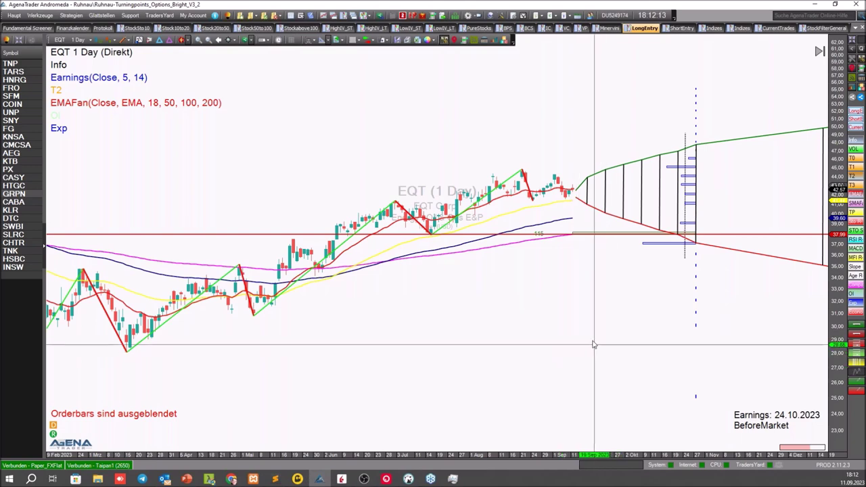
scroll(545, 319, down, 2)
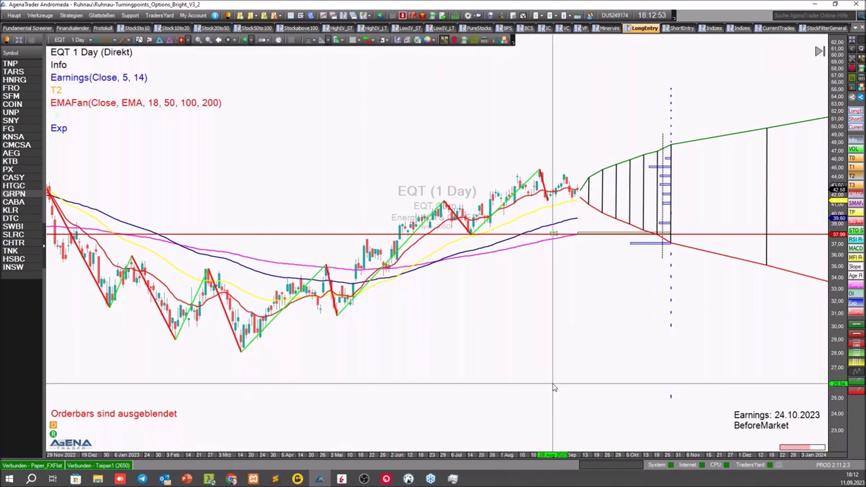
Switch to the FXFlat TWS paper trading platform and open the OptionTrader
mouse_move(342, 479)
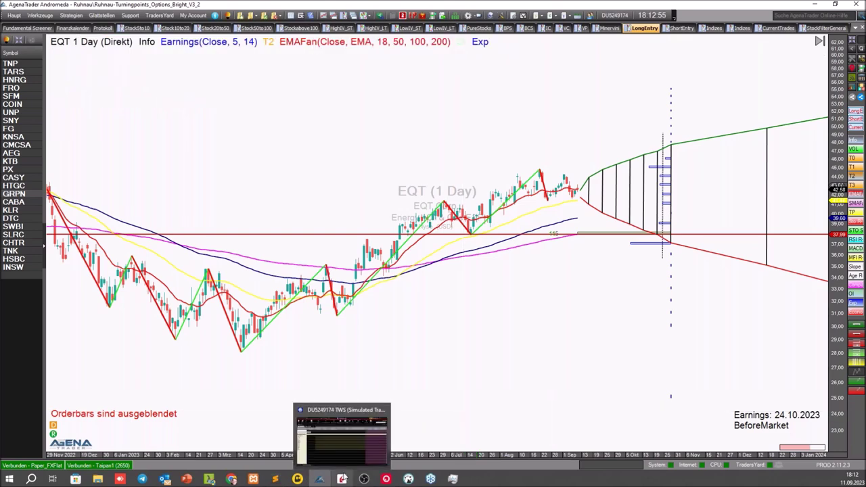
click(341, 479)
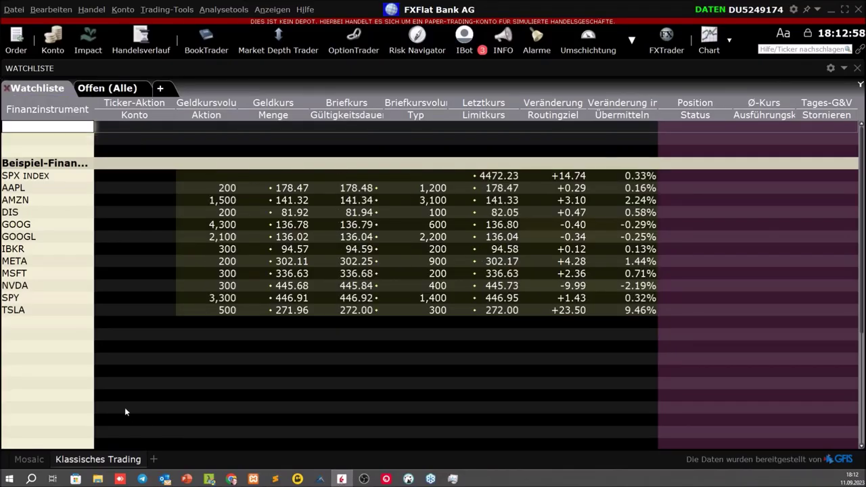
click(354, 42)
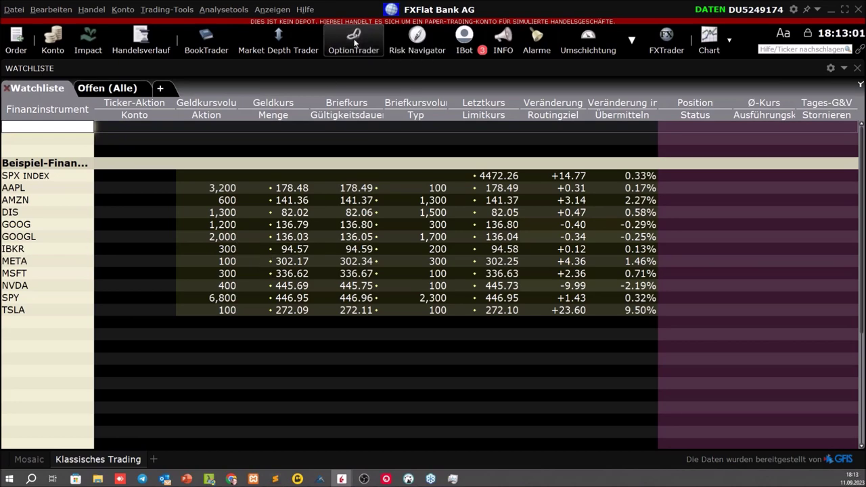
click(438, 286)
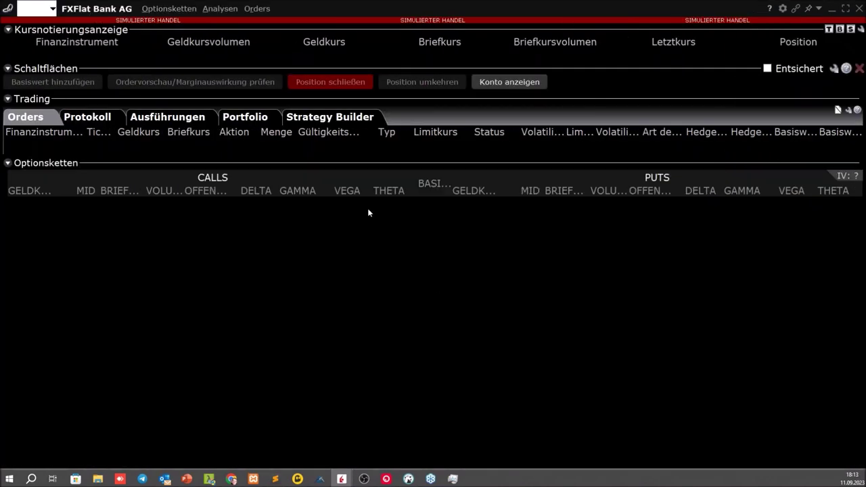
Load the option chain for the EQT Corp NYSE stock and show the OCT 20 '23 expiration
click(30, 5)
text(EQT)
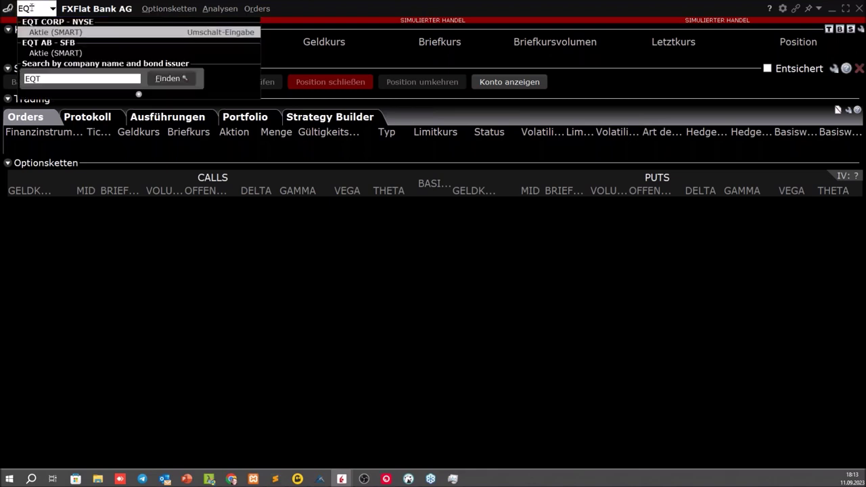
click(59, 31)
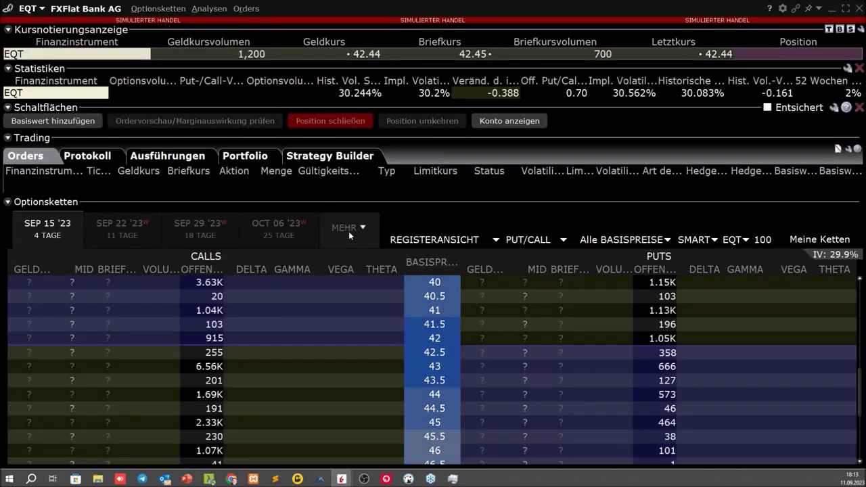
click(364, 228)
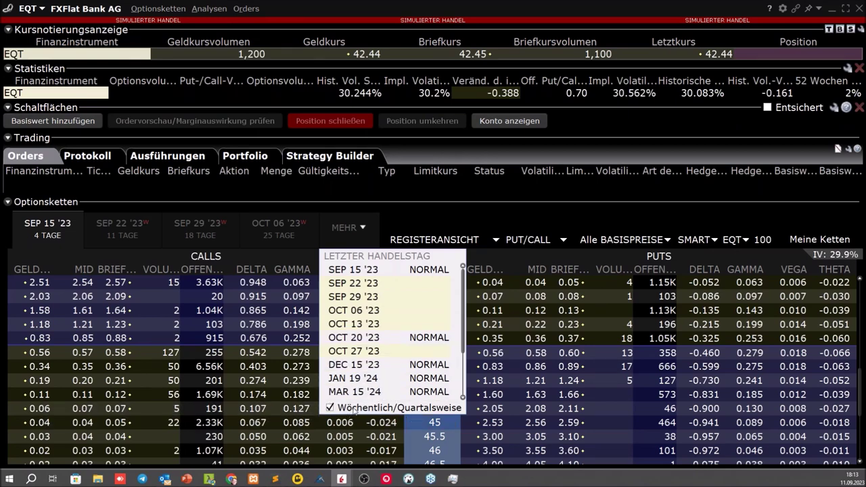
click(379, 337)
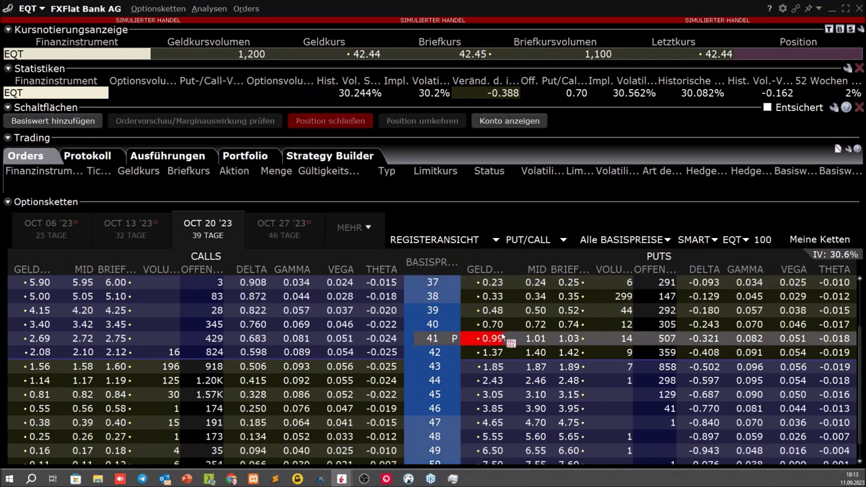
Create and transmit a day limit order to sell 3 EQT Oct 20 '23 puts at strike 38 with a limit price of 0.33
click(492, 298)
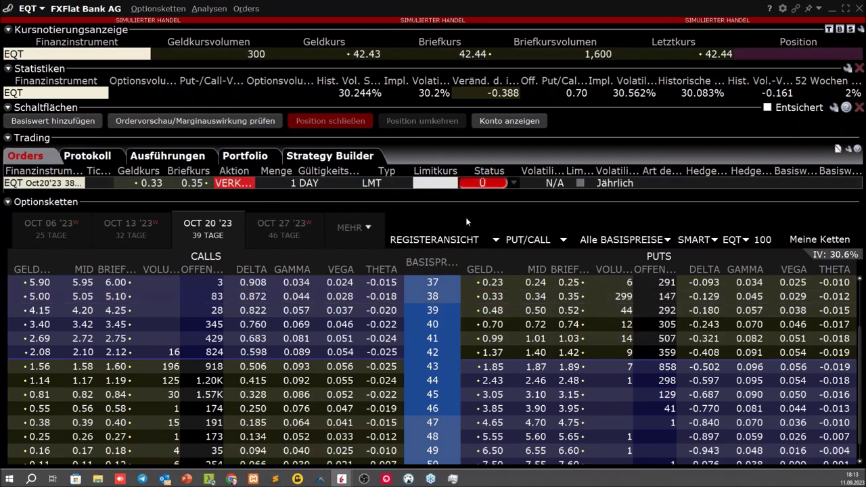
click(298, 189)
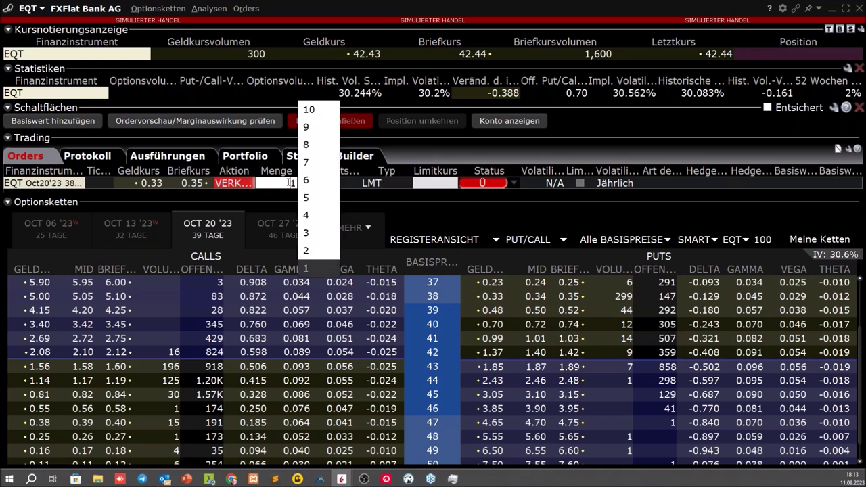
click(304, 234)
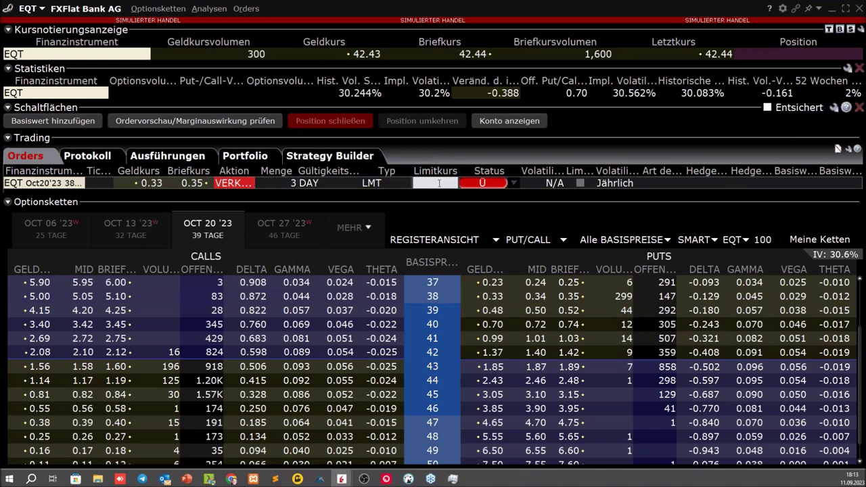
click(414, 183)
click(472, 214)
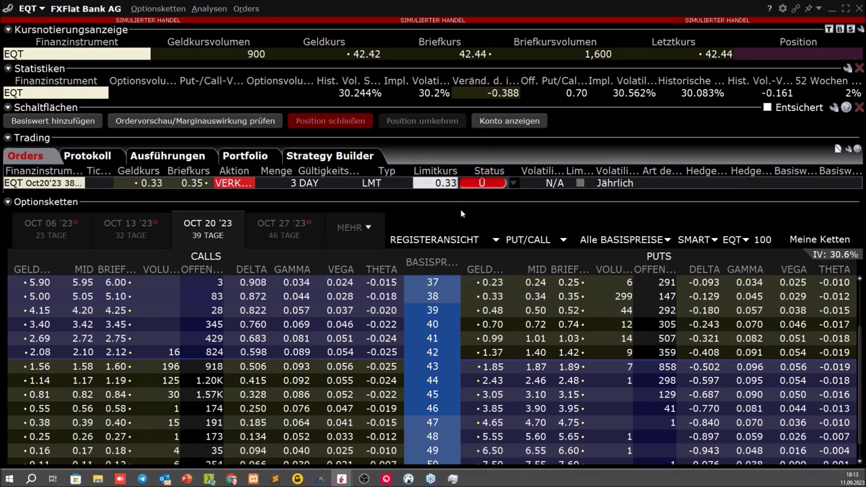
click(482, 183)
click(417, 413)
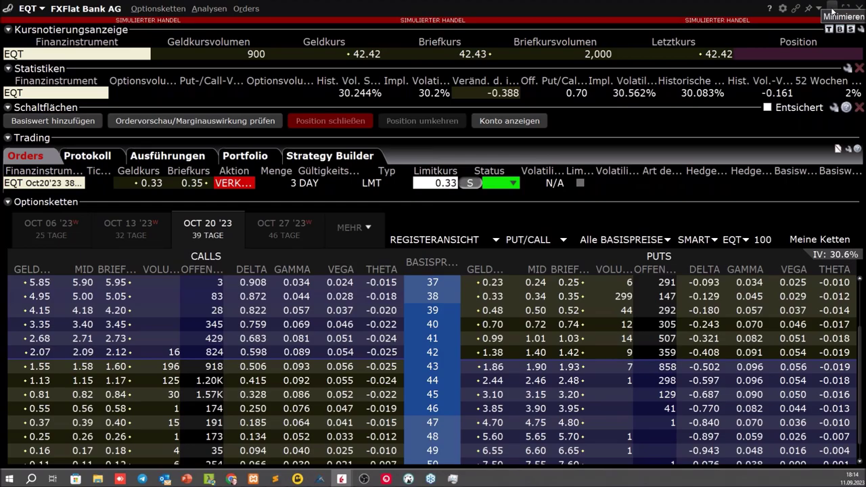
Leave the OptionTrader, view the EQT chart in AgenaTrader, and switch to the browser's Cash Secured Puts scanner, closing the EQT details
click(833, 9)
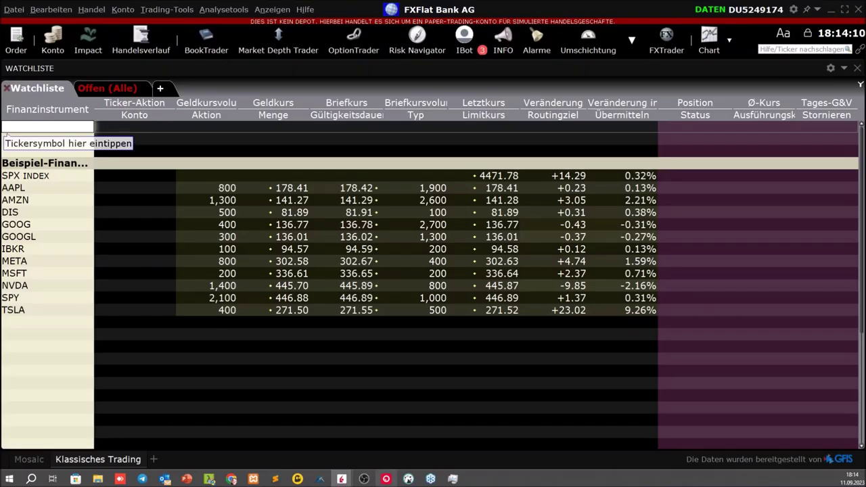
click(320, 479)
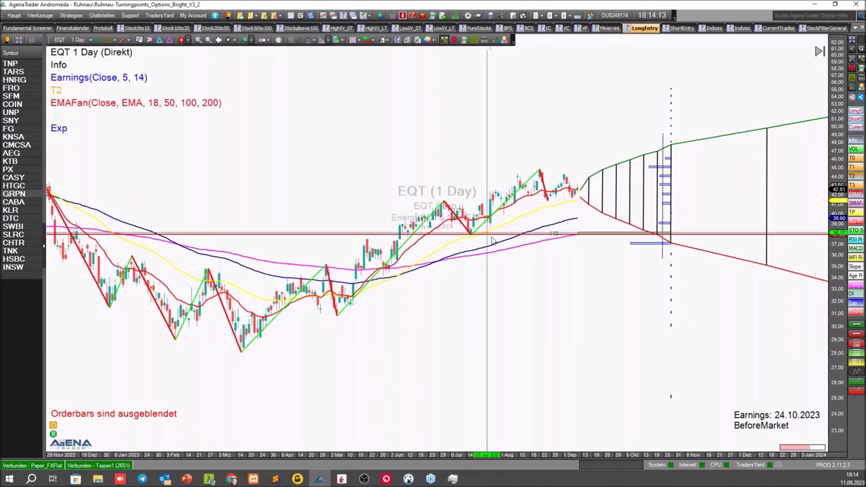
click(231, 479)
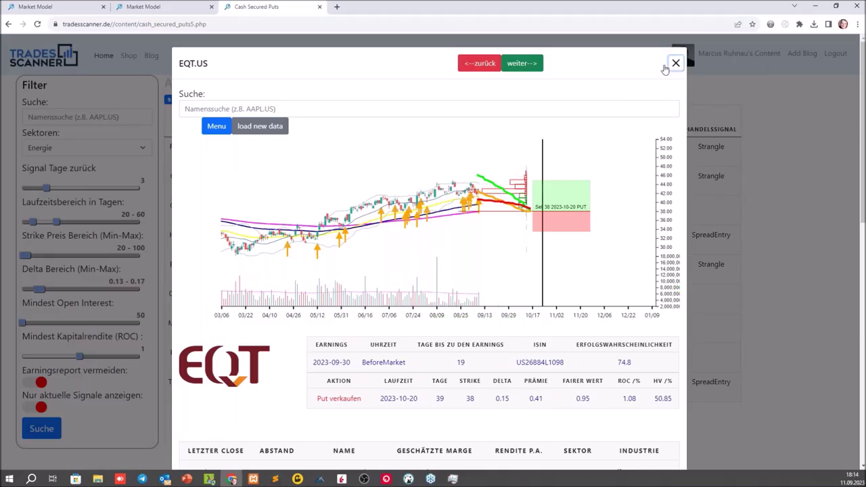
click(674, 64)
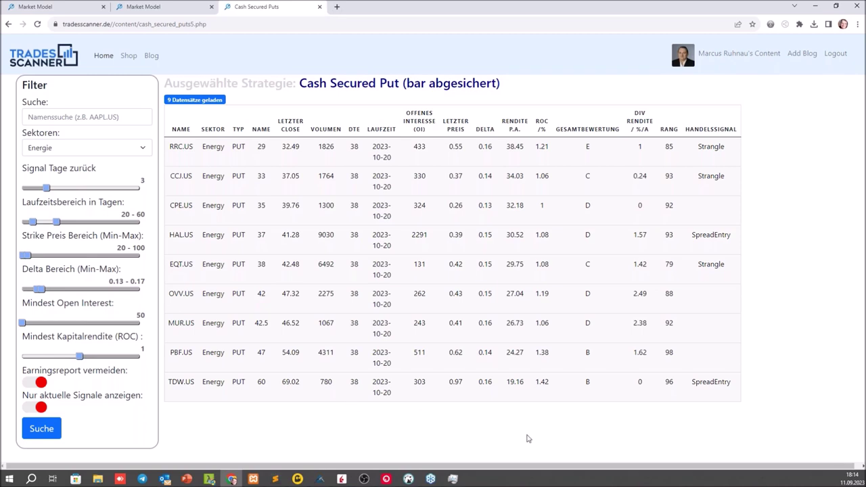
Reload the Cash Secured Put scanner to restore its default filters and run the search across all sectors
click(76, 155)
click(68, 162)
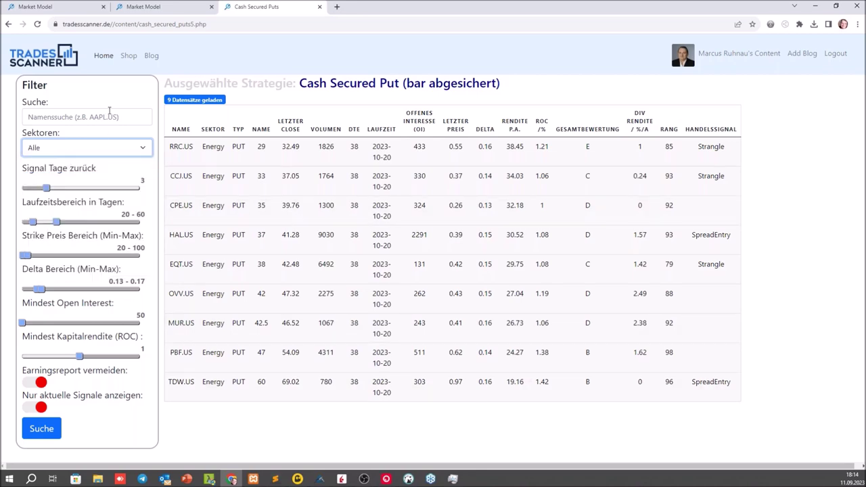
click(37, 24)
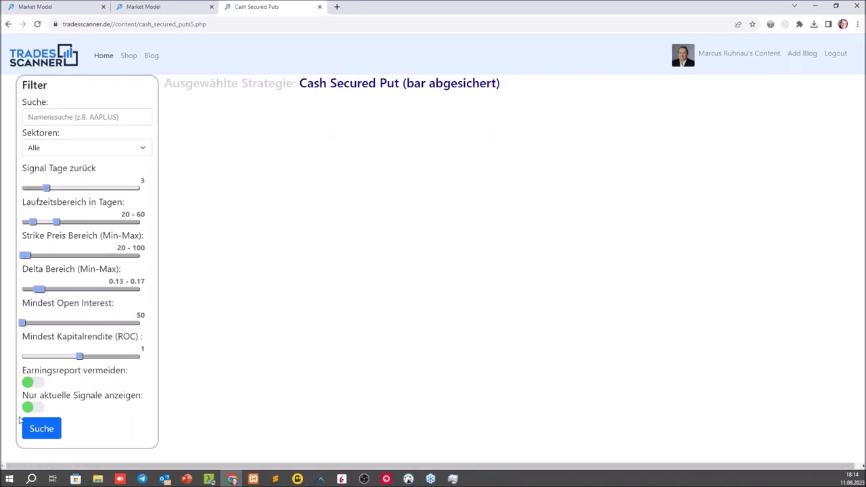
click(41, 433)
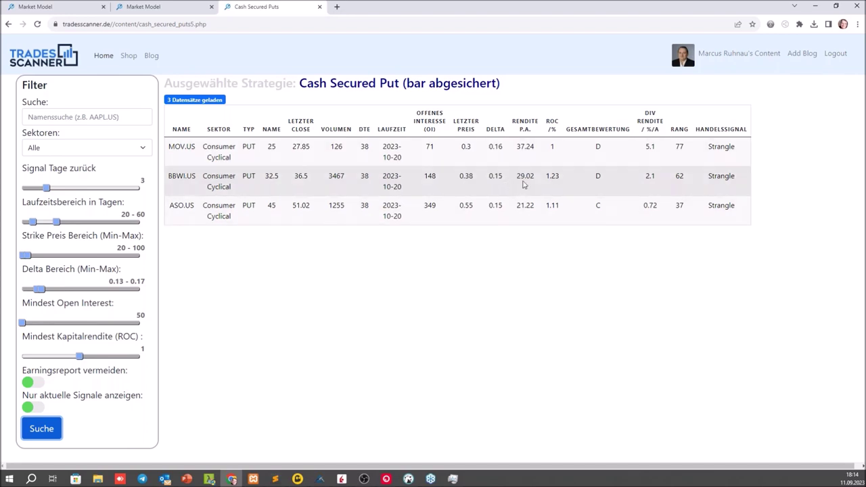
Open the BBWI result and examine its price chart at different time ranges, the proposed 32.5 put and the option figures
click(181, 181)
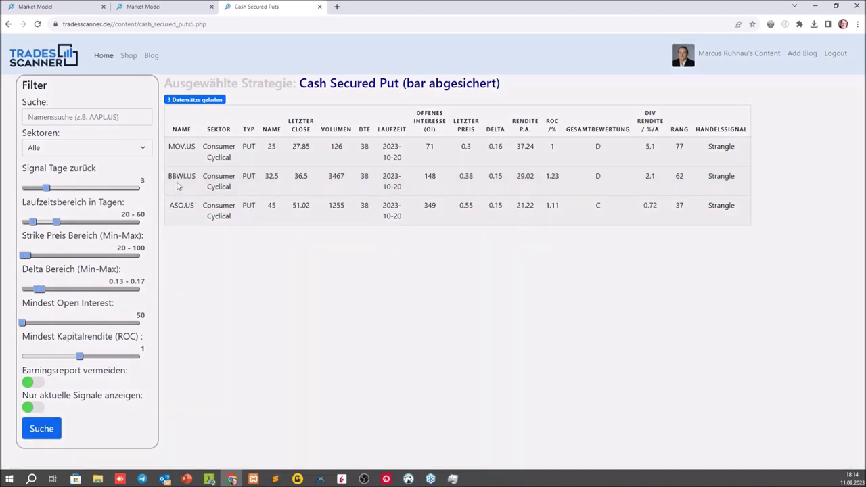
scroll(460, 237, up, 3)
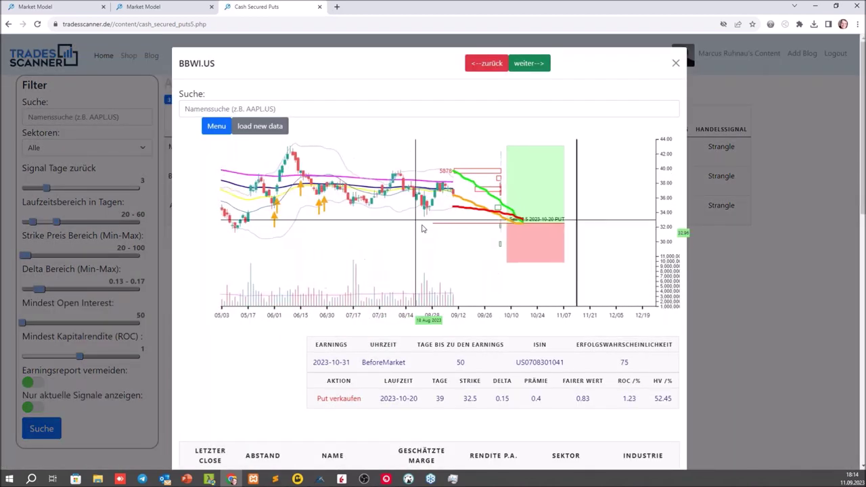
scroll(414, 249, down, 3)
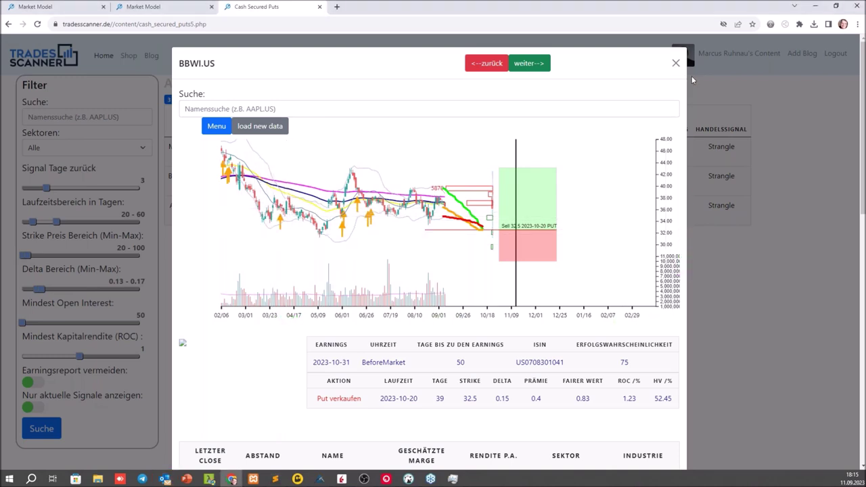
click(676, 63)
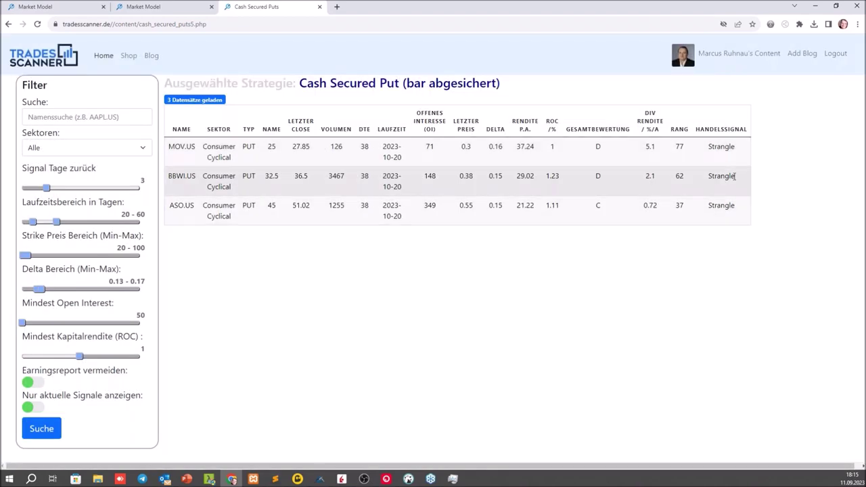
click(172, 178)
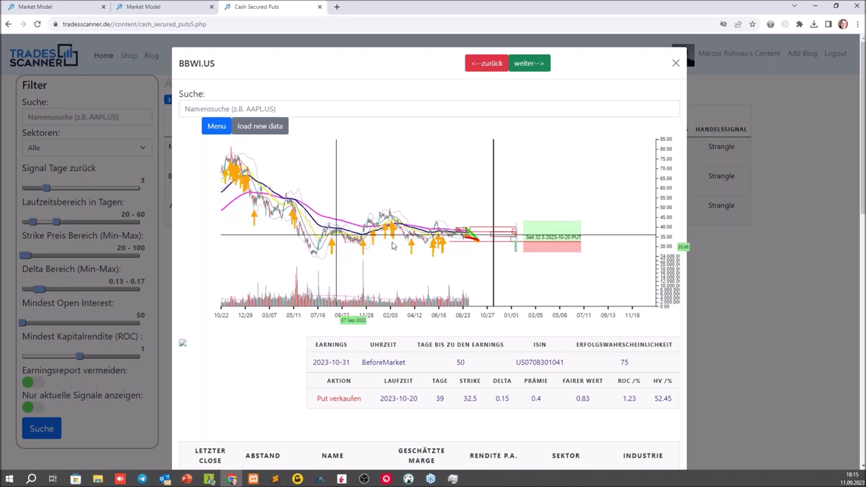
scroll(501, 209, up, 5)
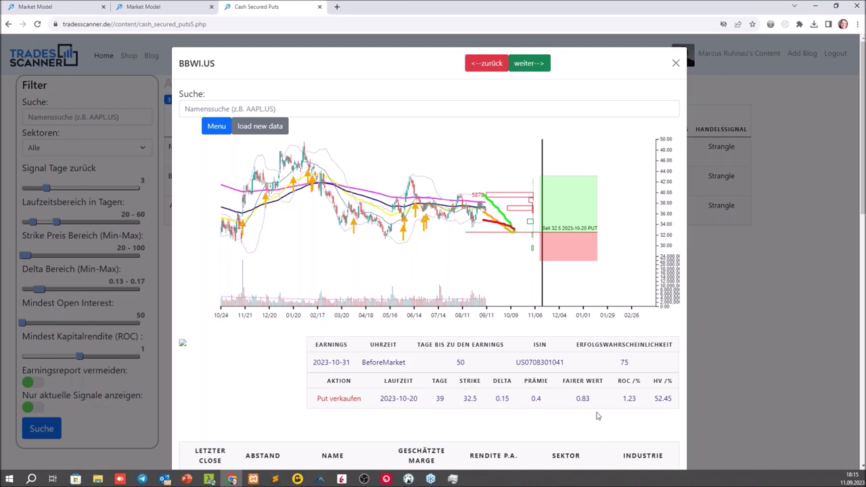
click(675, 63)
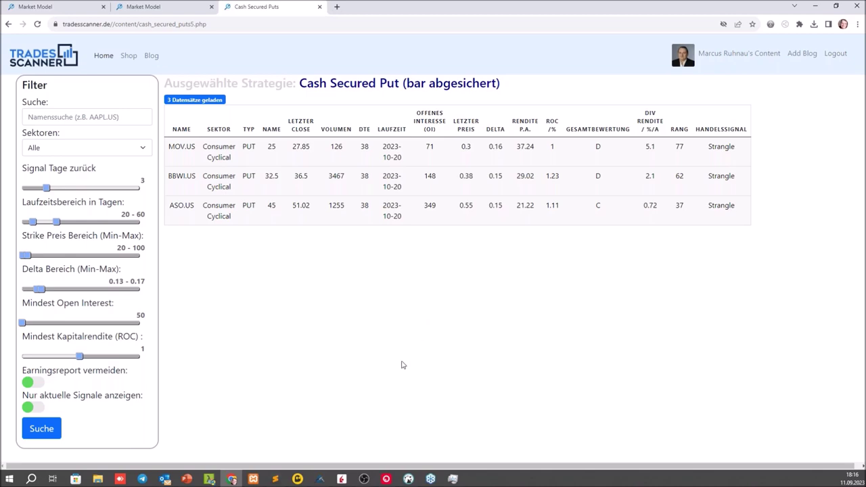
Switch to AgenaTrader to view the SPY daily chart with open interest and Exp range, and return to the browser
click(359, 423)
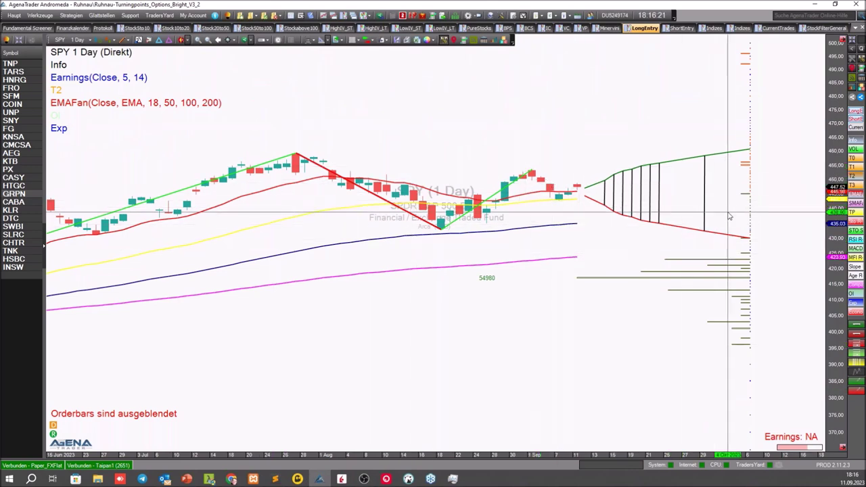
click(816, 5)
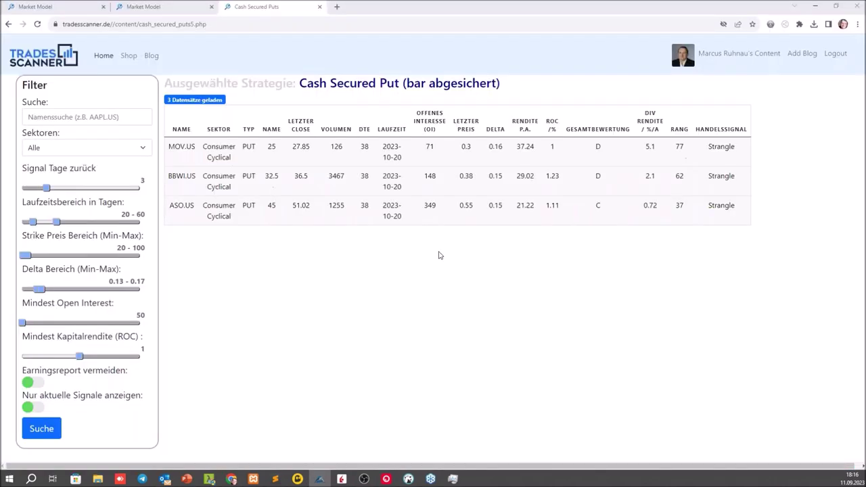
Open the Strangle option scanner from the personal content overview and run its search with the default filters
click(719, 59)
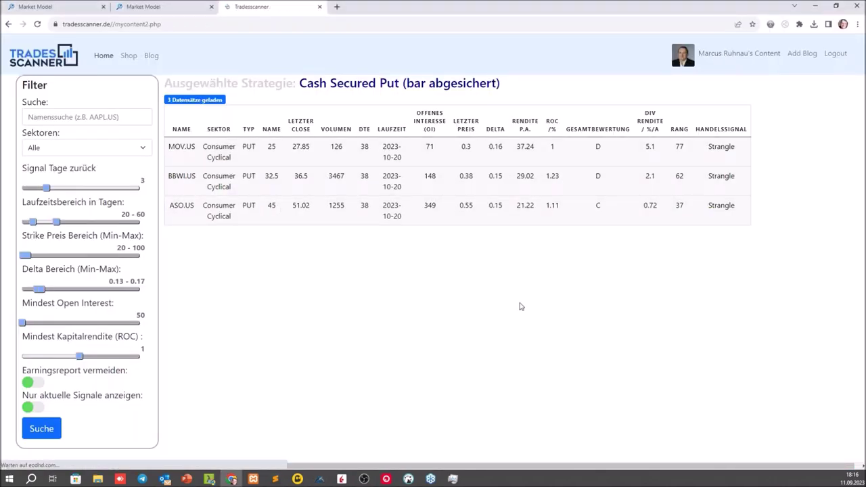
scroll(580, 354, down, 6)
scroll(556, 399, down, 10)
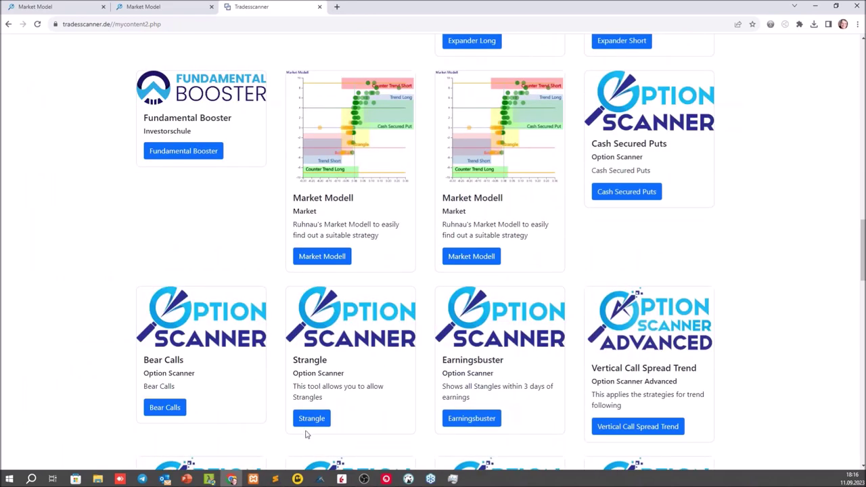
click(311, 419)
click(148, 381)
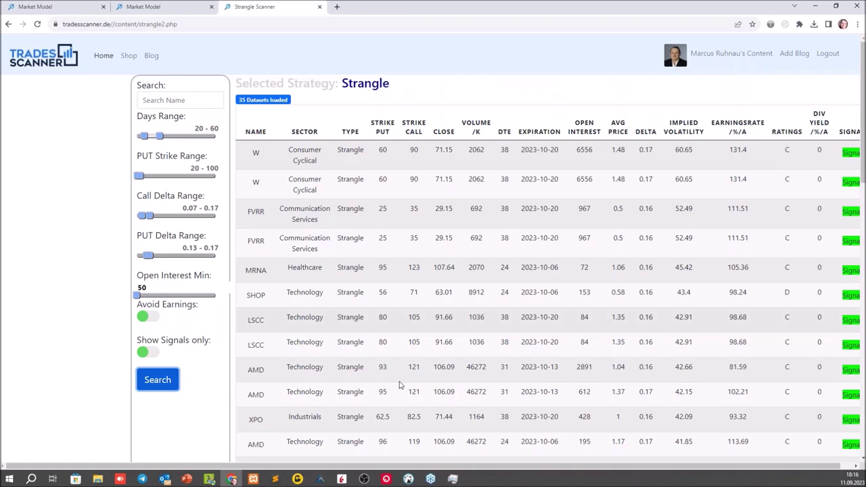
Look through the strangle results, open FVRR and examine its chart against the 25 put and 35 call strikes expiring 2023-10-20
scroll(397, 332, down, 12)
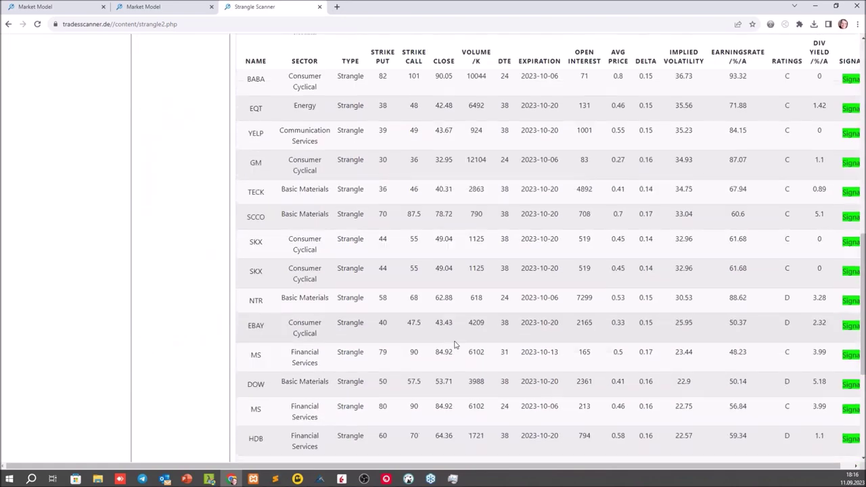
scroll(456, 345, up, 5)
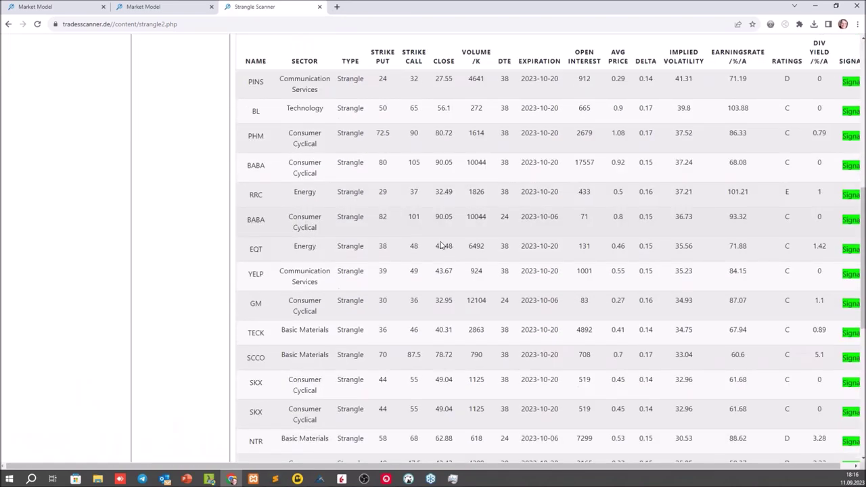
scroll(487, 254, up, 1)
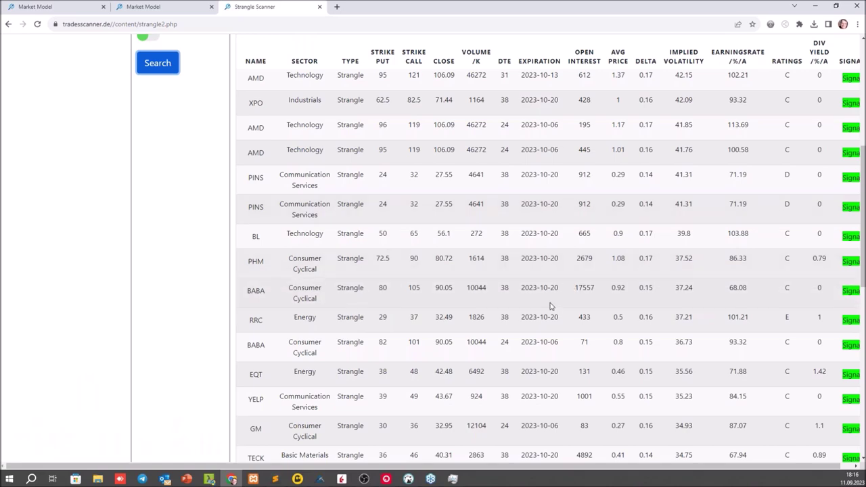
scroll(552, 301, up, 3)
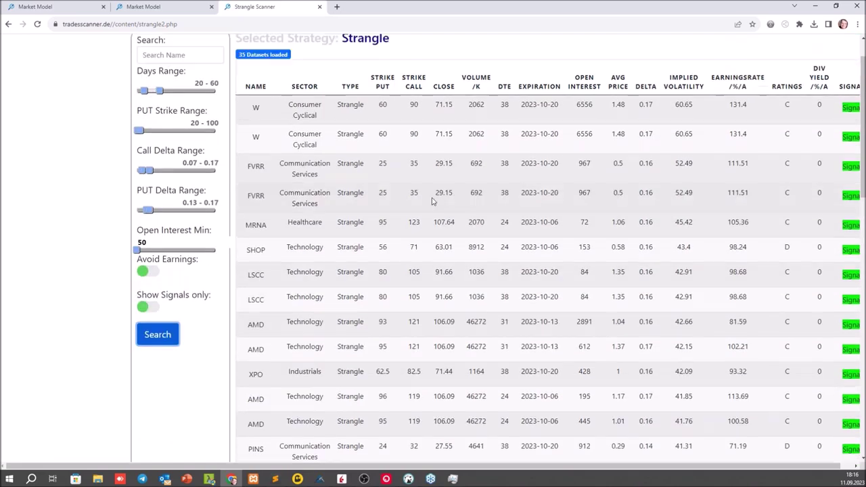
click(253, 166)
scroll(397, 251, up, 2)
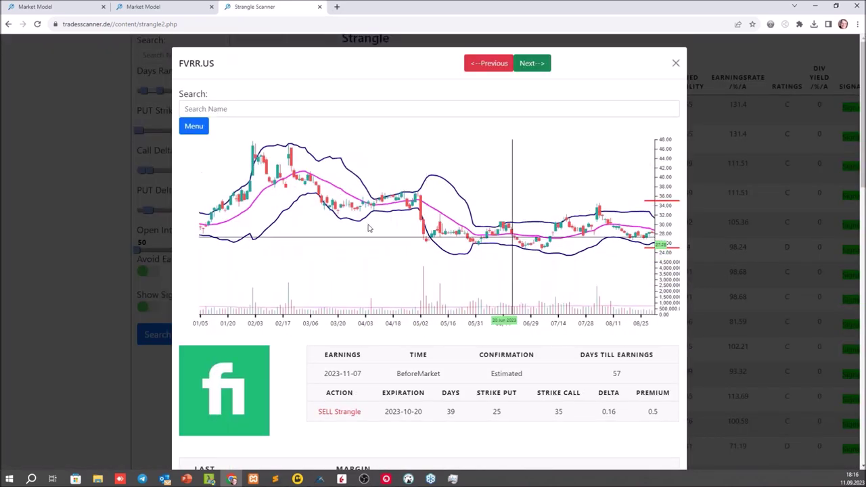
scroll(367, 228, right, 5)
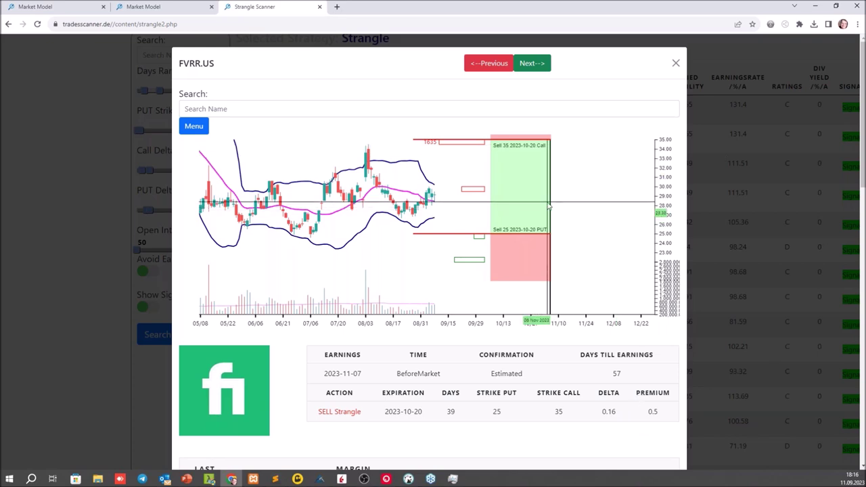
scroll(549, 207, down, 3)
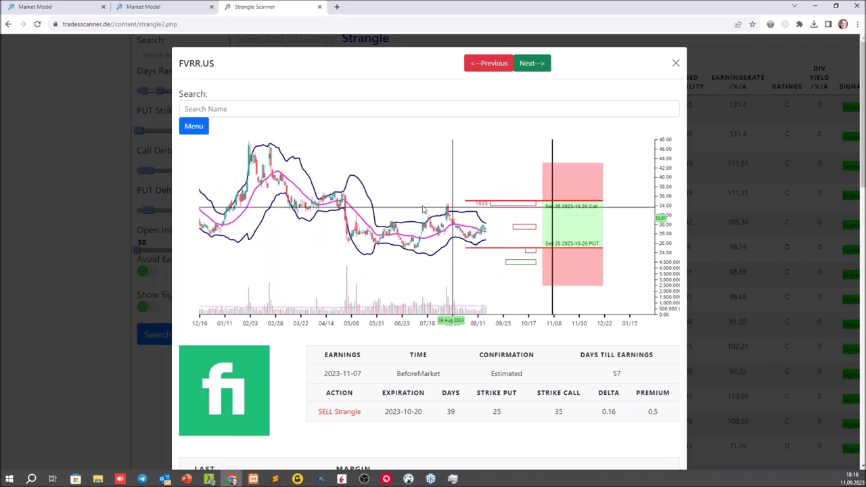
Close the FVRR chart, open the Cash Secured Puts scanner from the personal content overview and turn off its current-signals-only filter
click(675, 65)
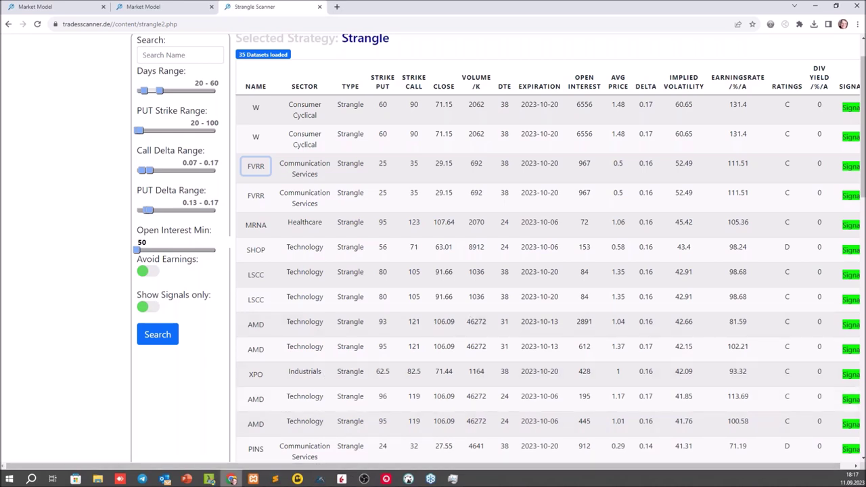
scroll(579, 194, up, 1)
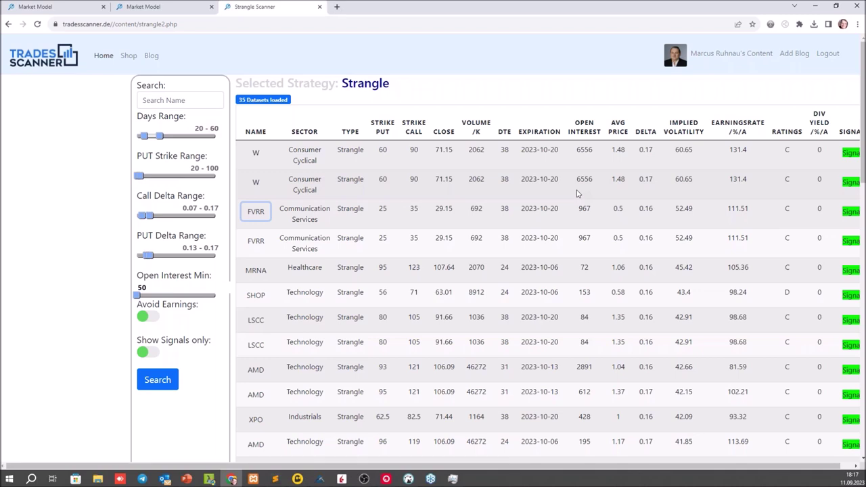
click(706, 54)
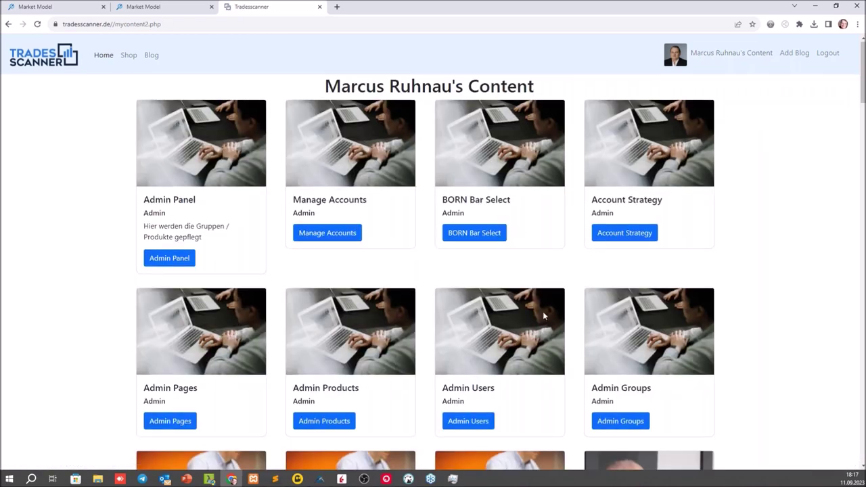
scroll(667, 299, down, 3)
scroll(666, 300, down, 12)
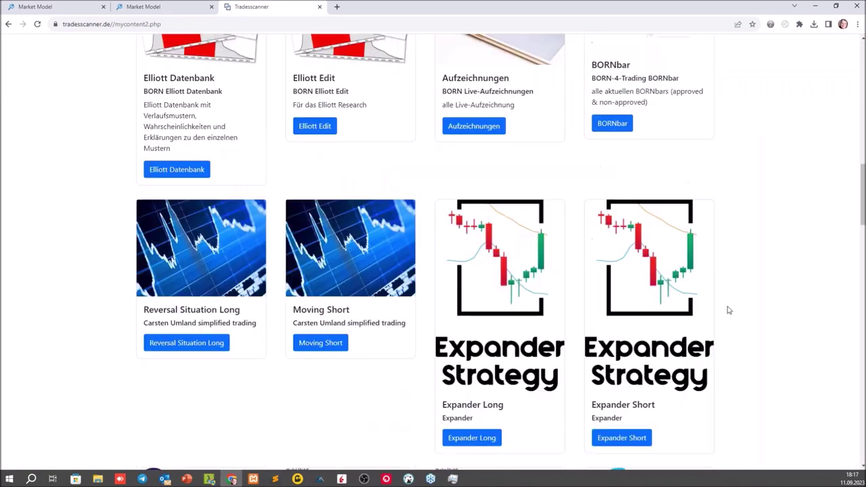
scroll(677, 284, down, 2)
click(630, 237)
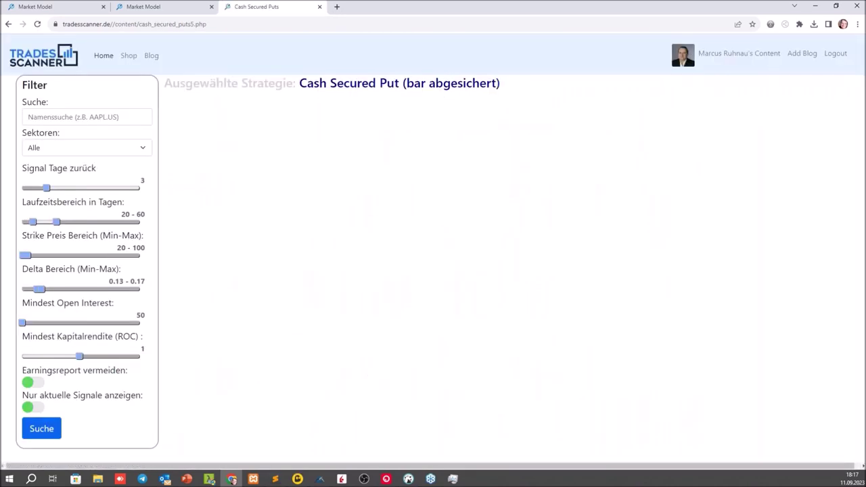
click(29, 406)
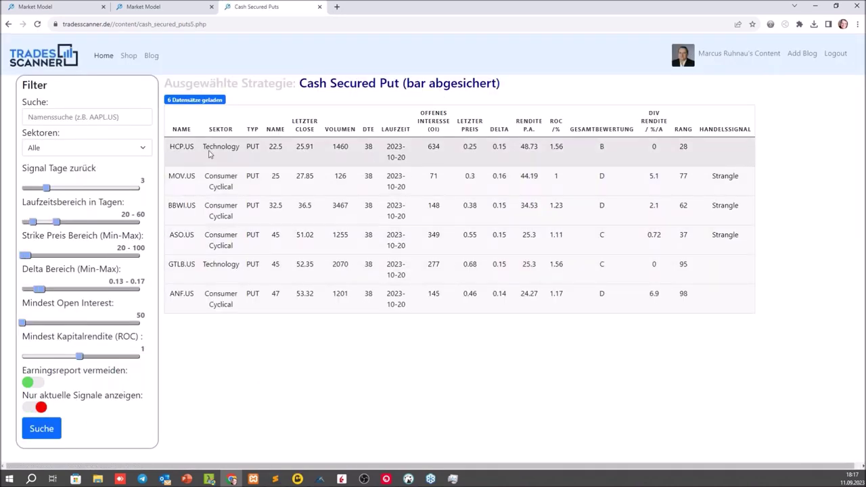
Open the GTLB.US result, examine its chart against the 45 put expiring 2023-10-20, and close the detail view
click(174, 266)
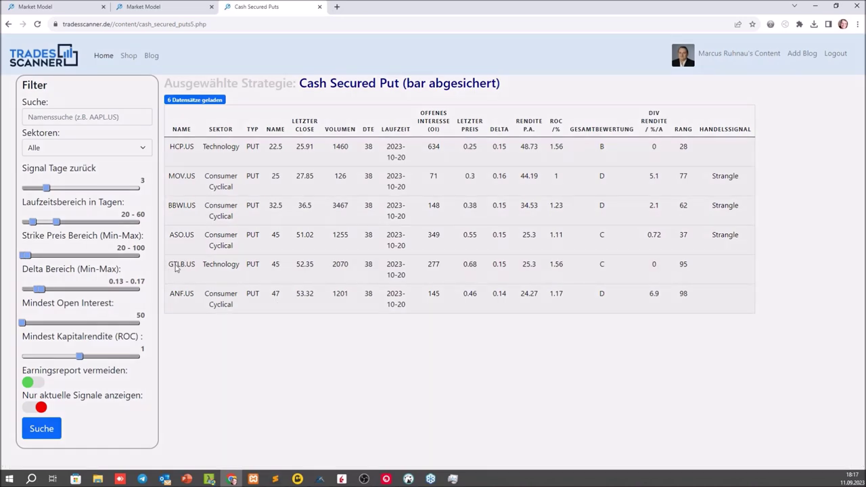
drag(374, 269, 504, 208)
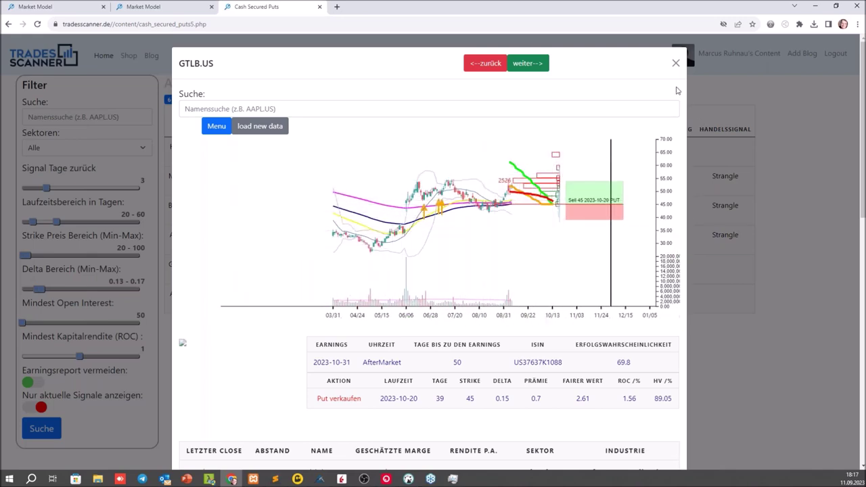
click(675, 63)
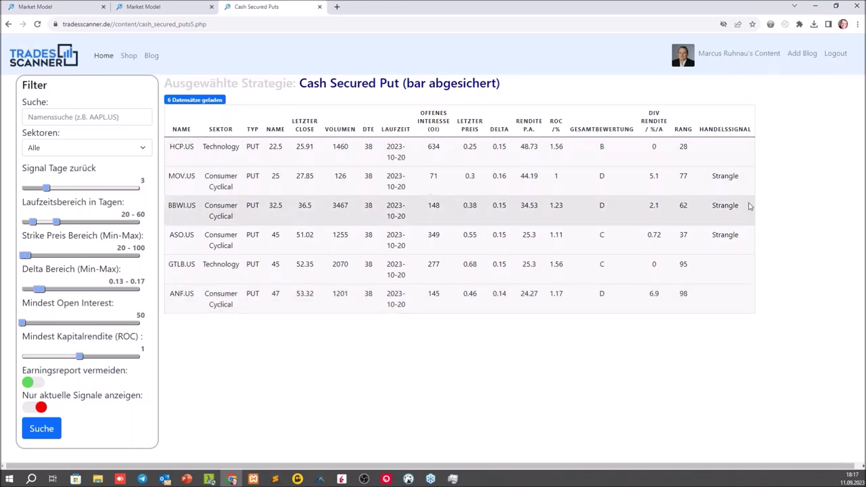
Return to the personal content overview and look through the available tools, from the blogger entries to the Market Modell and Option Scanner products
click(739, 55)
scroll(751, 289, down, 10)
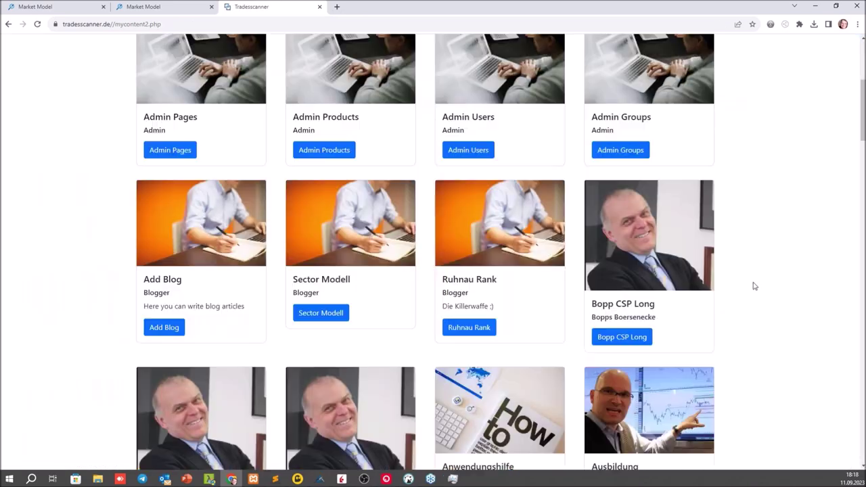
scroll(750, 291, down, 7)
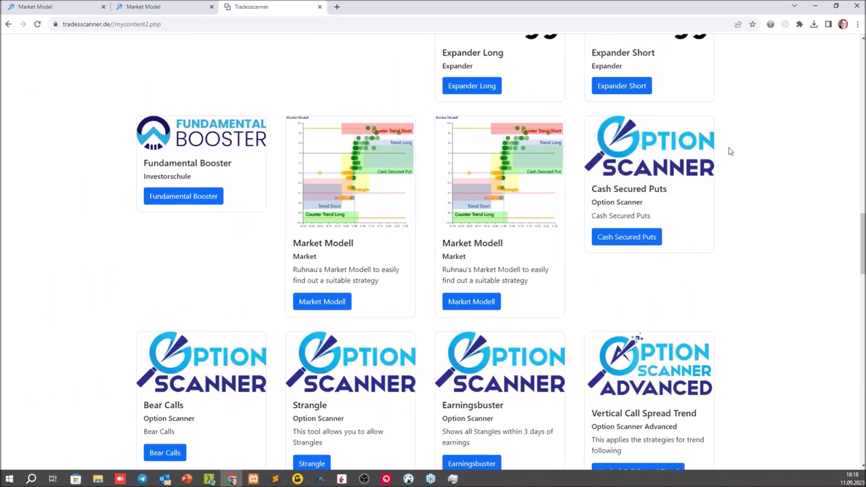
scroll(759, 197, up, 12)
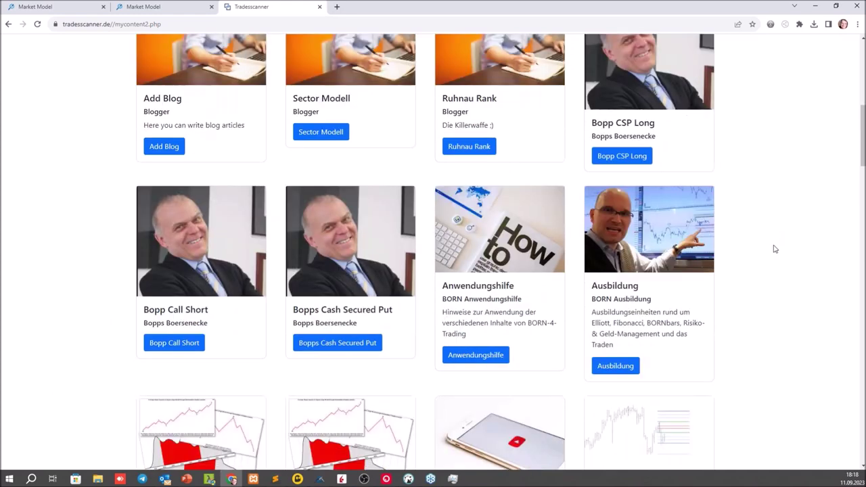
scroll(778, 247, up, 1)
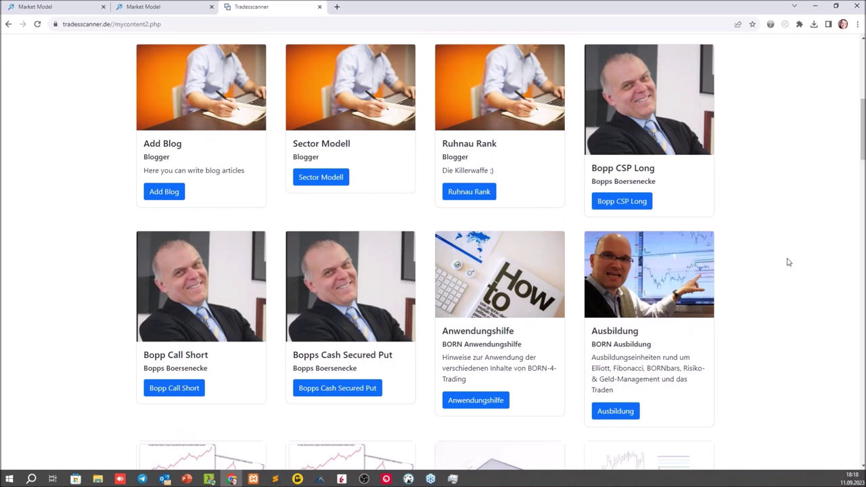
scroll(787, 264, down, 1)
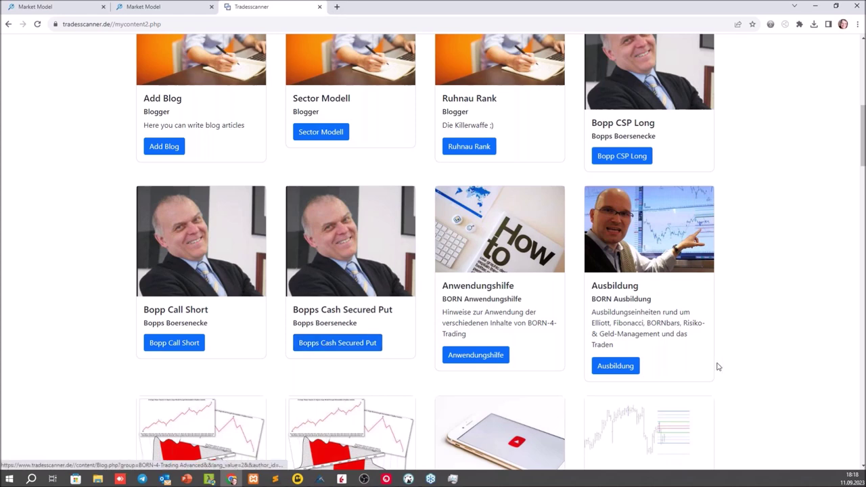
scroll(758, 348, down, 1)
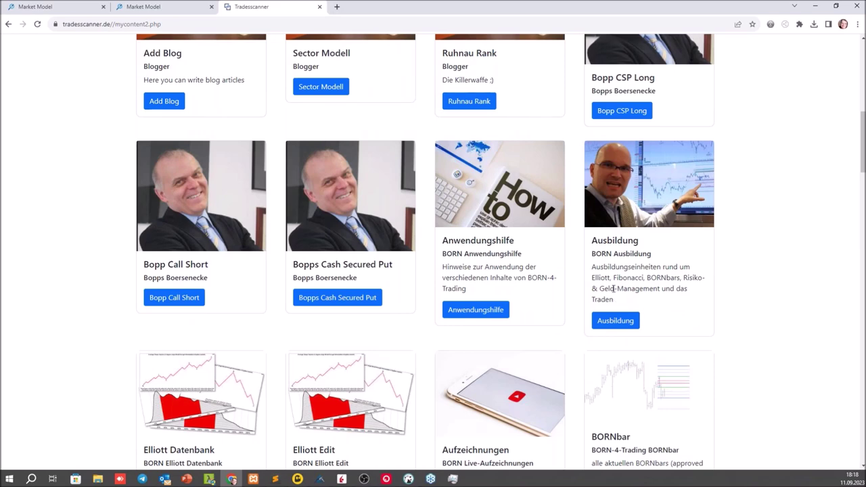
scroll(602, 372, down, 5)
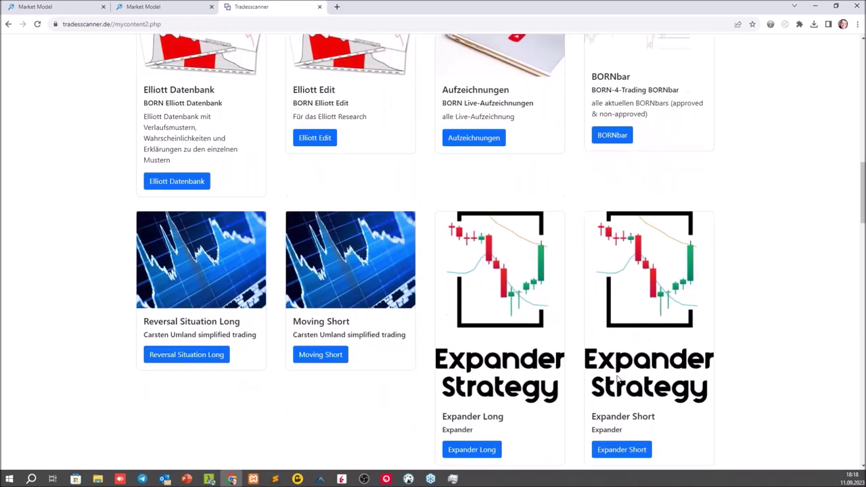
scroll(617, 379, down, 3)
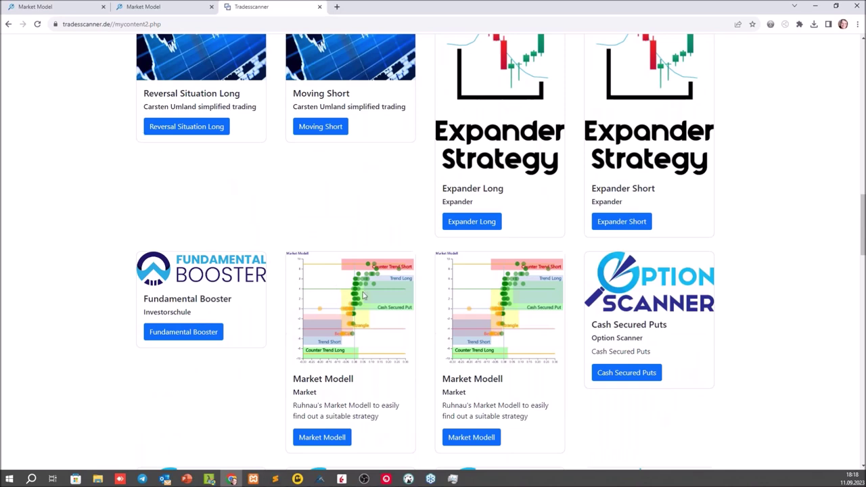
scroll(543, 367, down, 1)
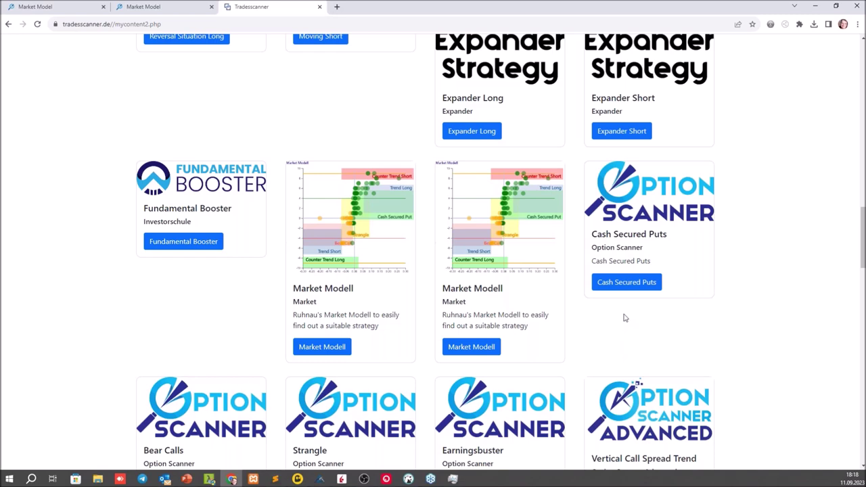
scroll(625, 316, down, 1)
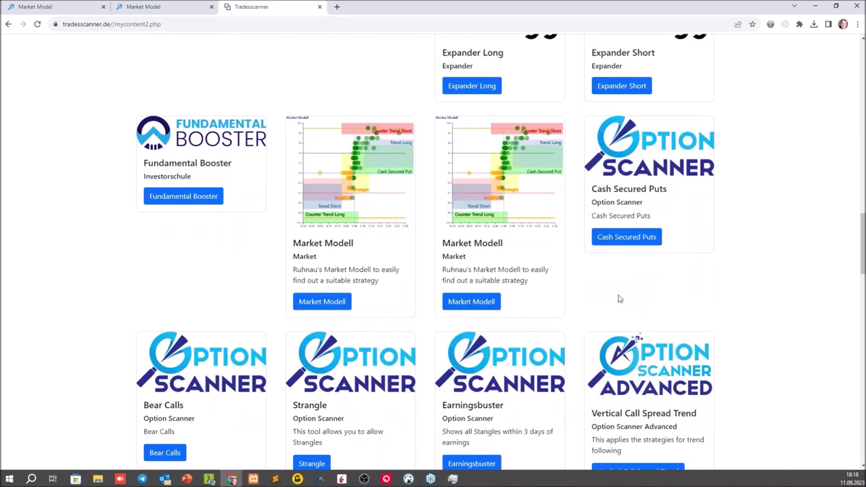
scroll(609, 300, down, 1)
scroll(604, 298, down, 1)
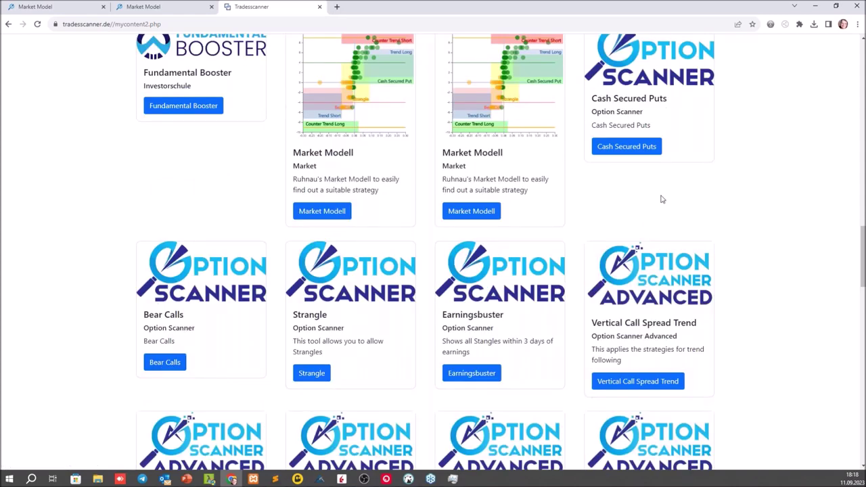
scroll(663, 199, up, 2)
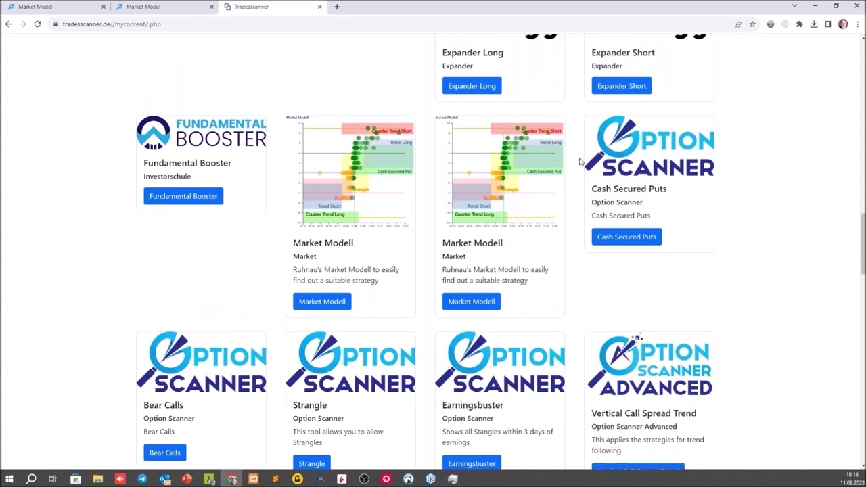
Open the Earningsbuster option scanner, search with the default filters and turn off the signals-only filter
scroll(739, 227, down, 1)
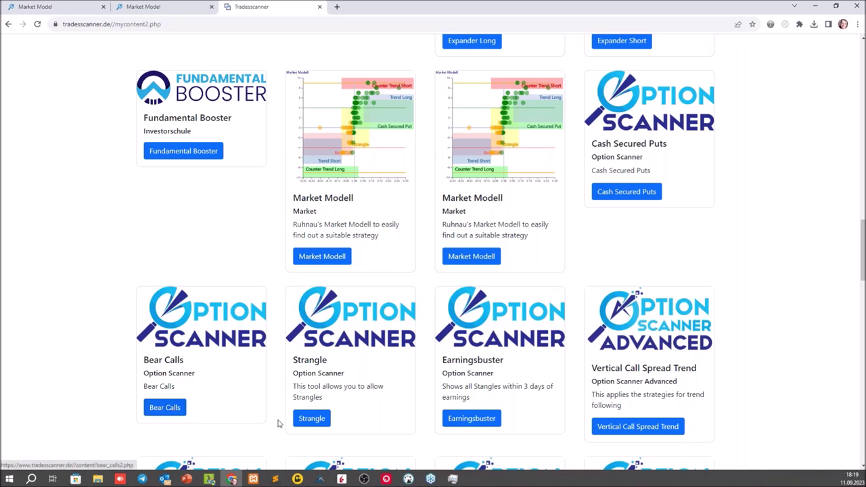
scroll(242, 412, down, 1)
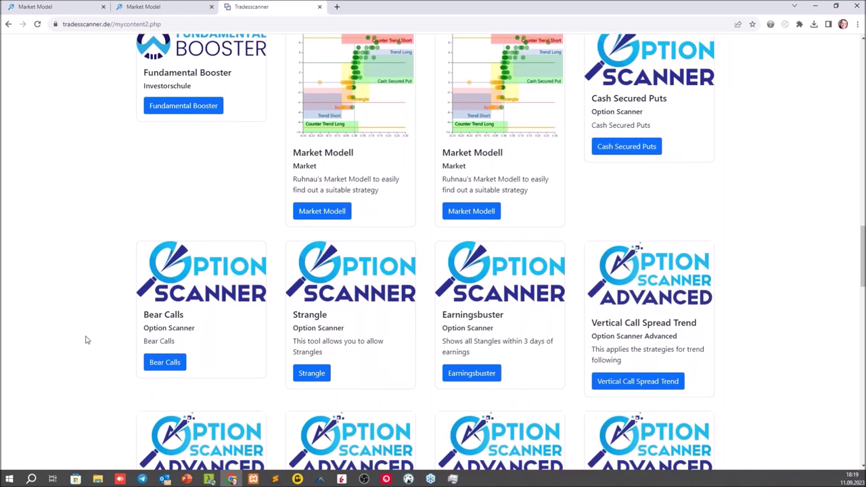
click(460, 374)
click(156, 342)
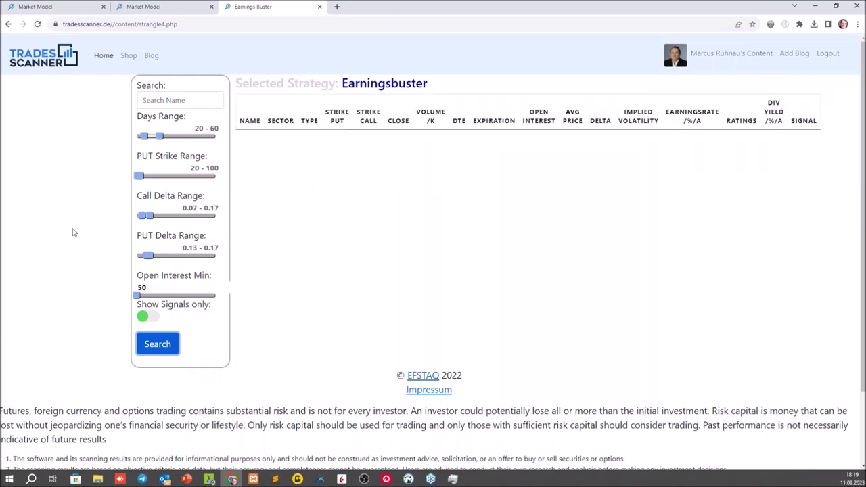
click(143, 315)
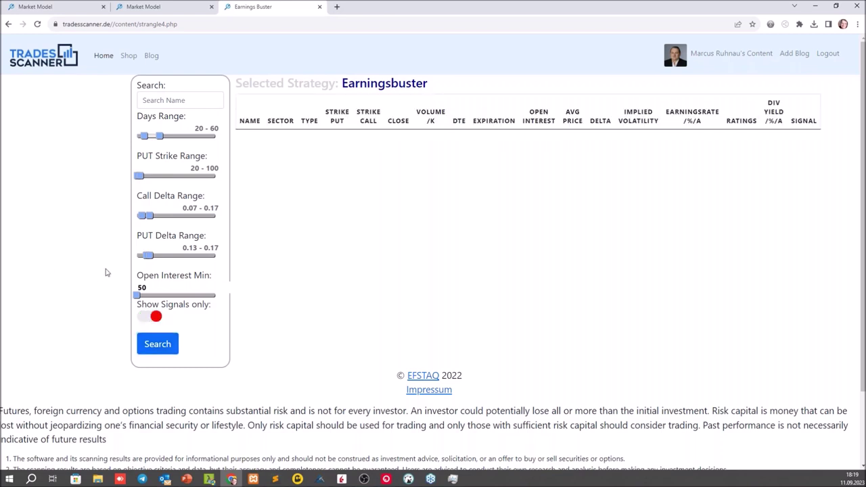
Go back to the personal content overview, open the VCS Counter Trend scanner and run its search with the default filters
click(710, 66)
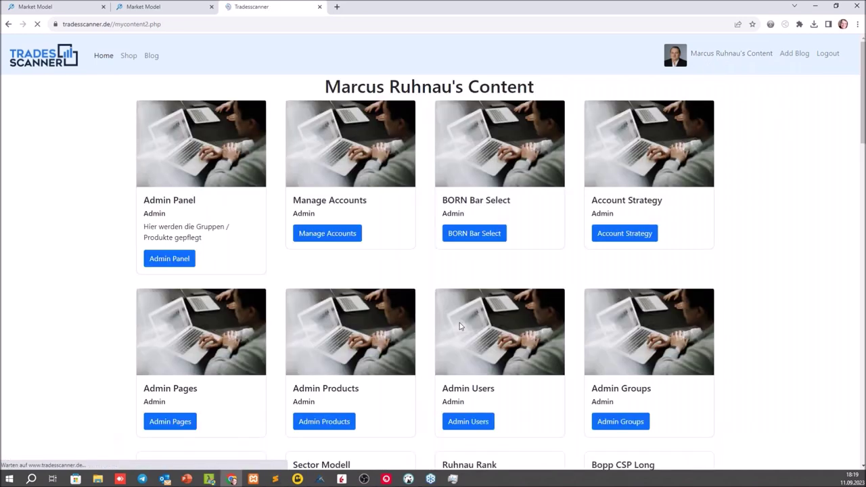
scroll(327, 366, down, 10)
scroll(328, 366, down, 10)
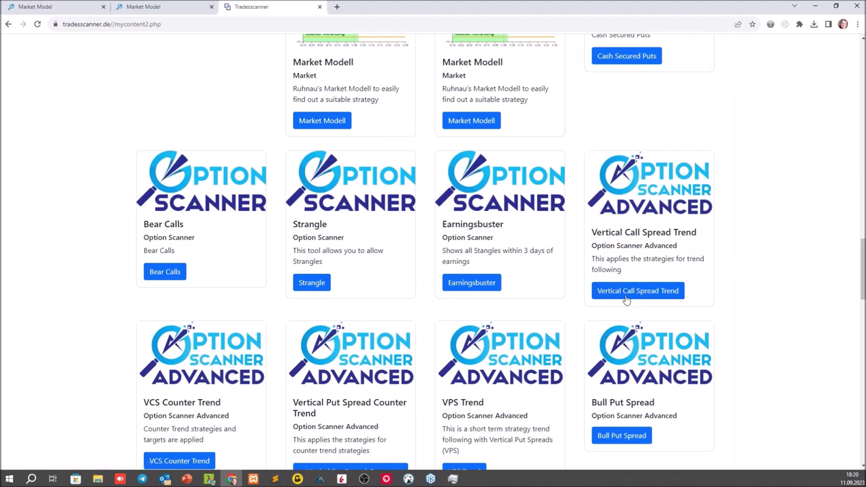
scroll(355, 391, down, 2)
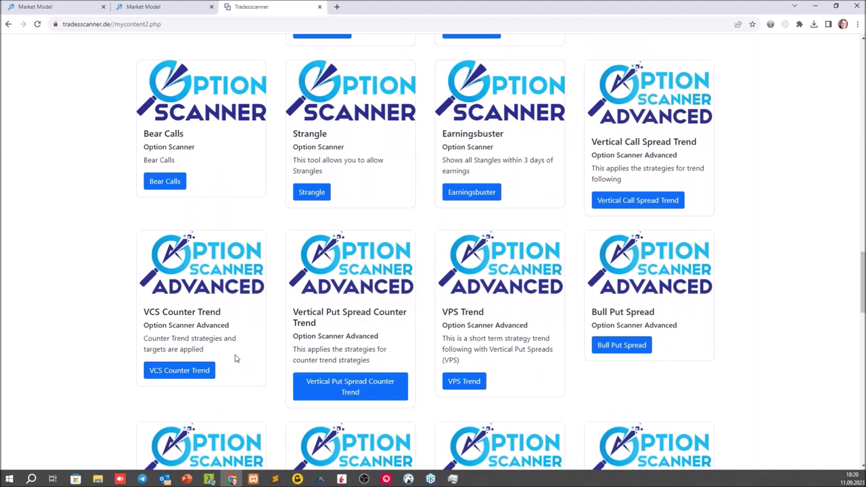
click(171, 374)
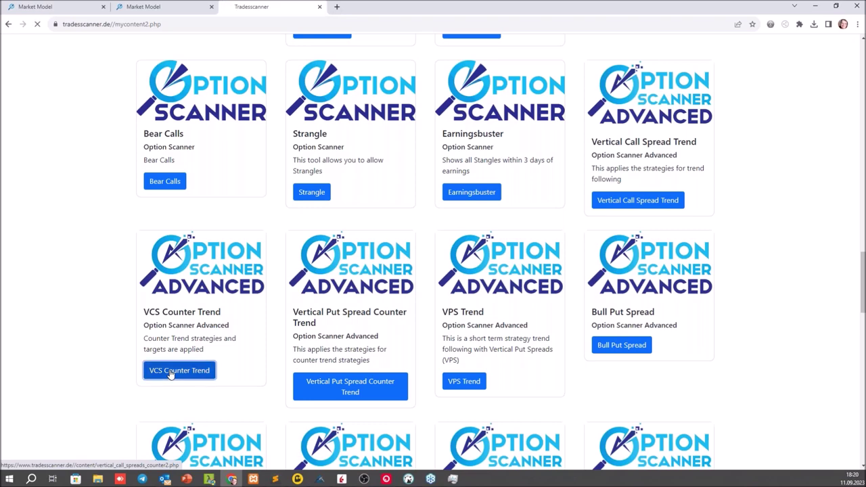
click(151, 406)
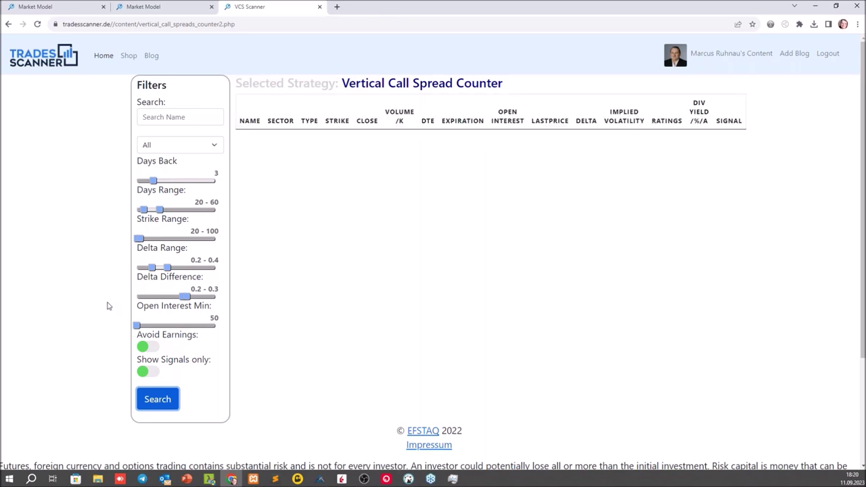
Turn off the signals-only filter of the Vertical Call Spread Counter scan to reload the results
click(146, 370)
click(146, 370)
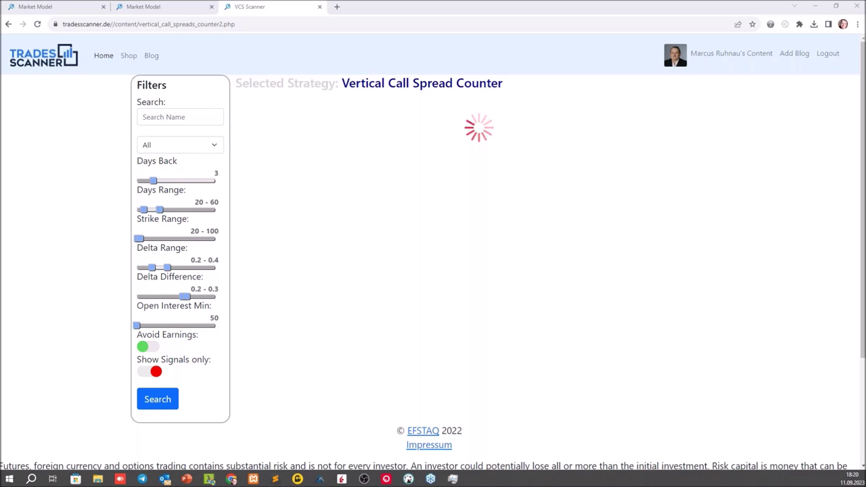
click(504, 341)
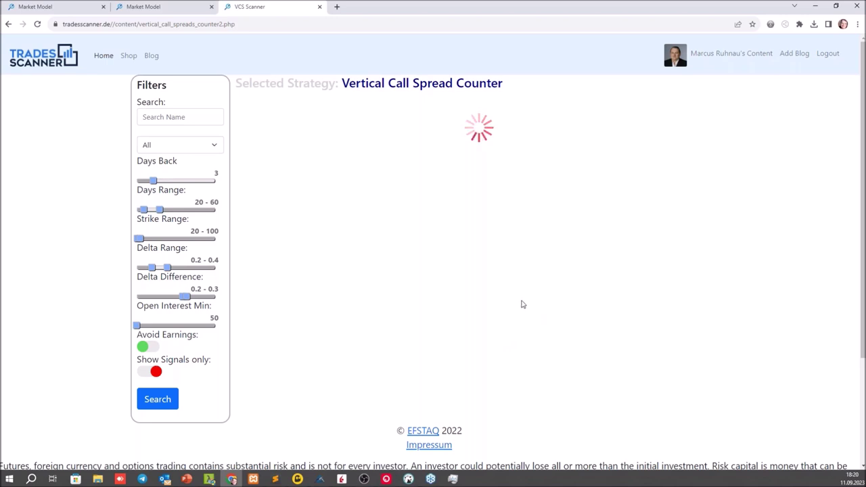
Return to the personal content overview and switch briefly to OptionTrader to review the OCT 20 '23 put chain of EQT
click(723, 54)
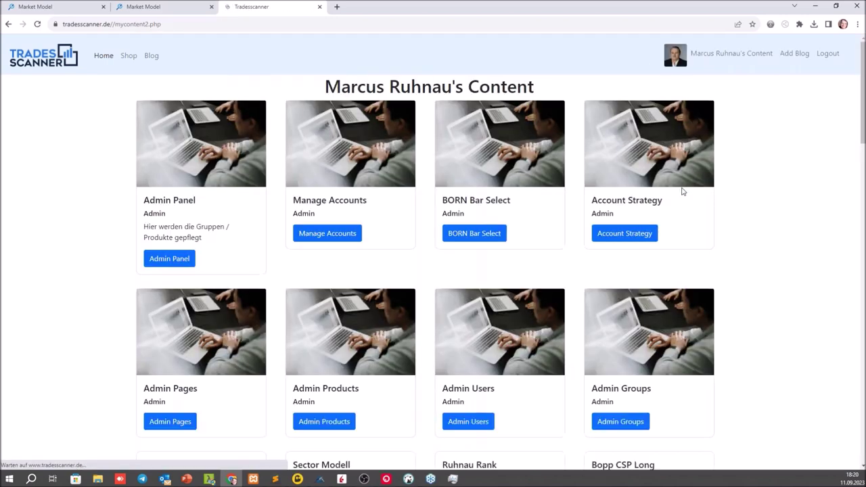
scroll(693, 308, down, 3)
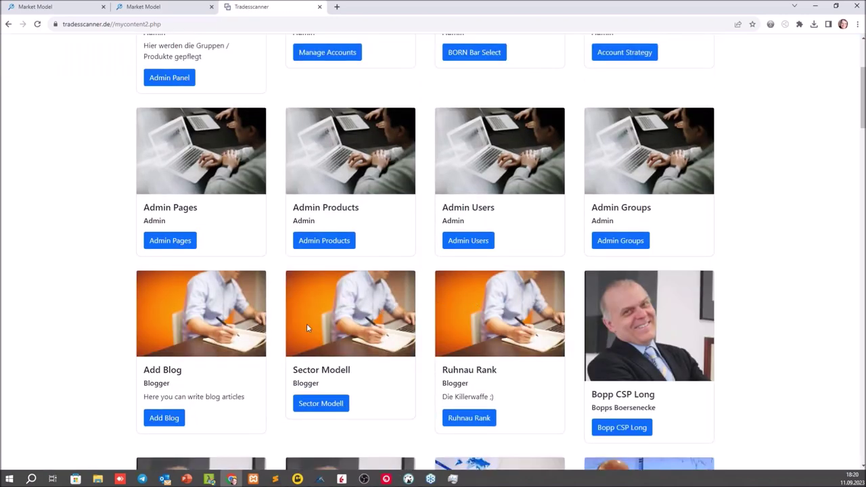
mouse_move(343, 479)
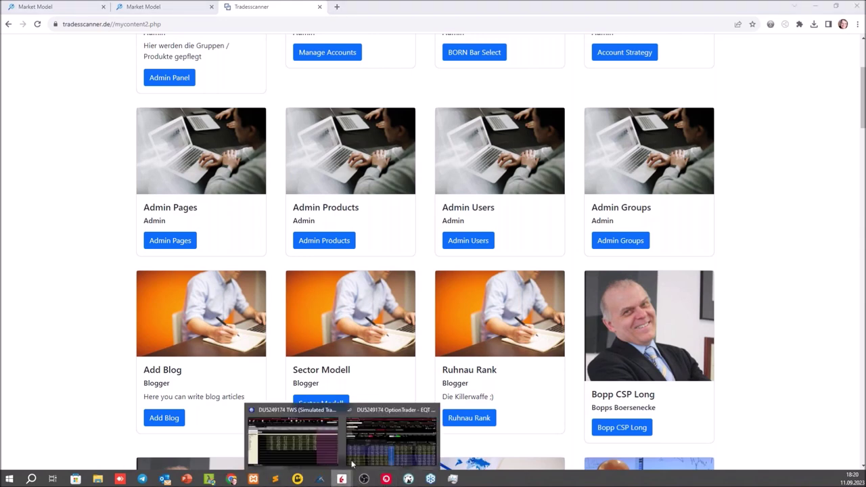
click(395, 445)
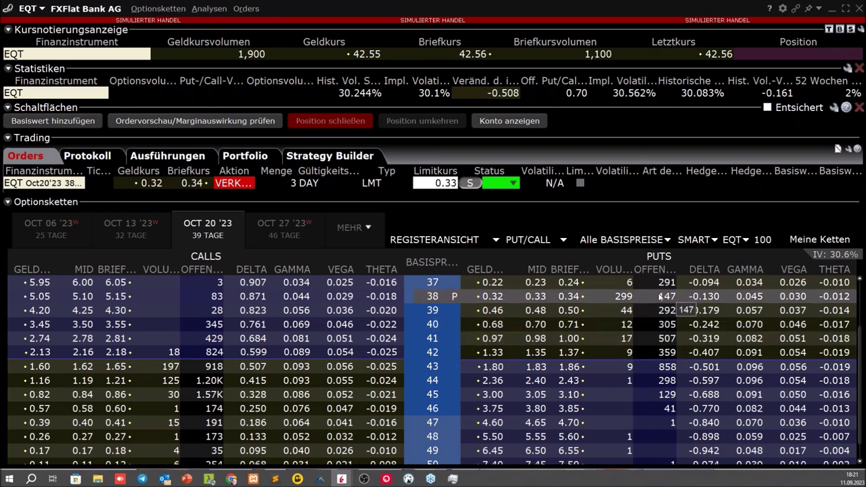
scroll(677, 346, up, 1)
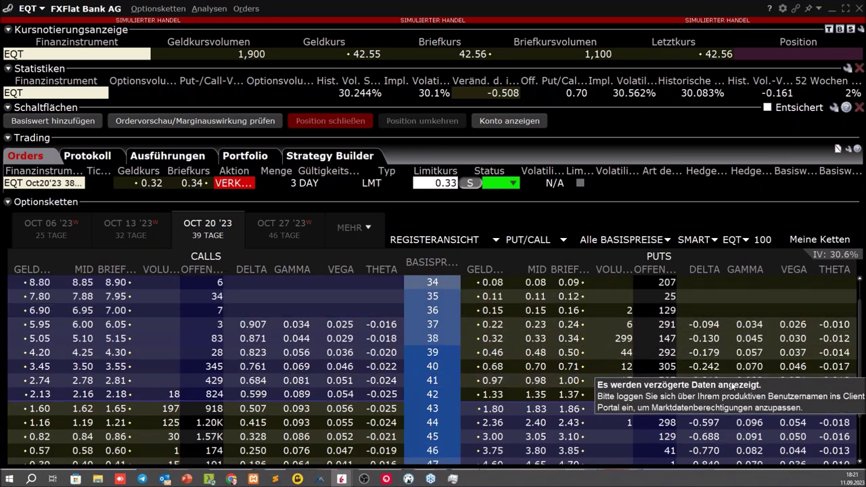
click(836, 7)
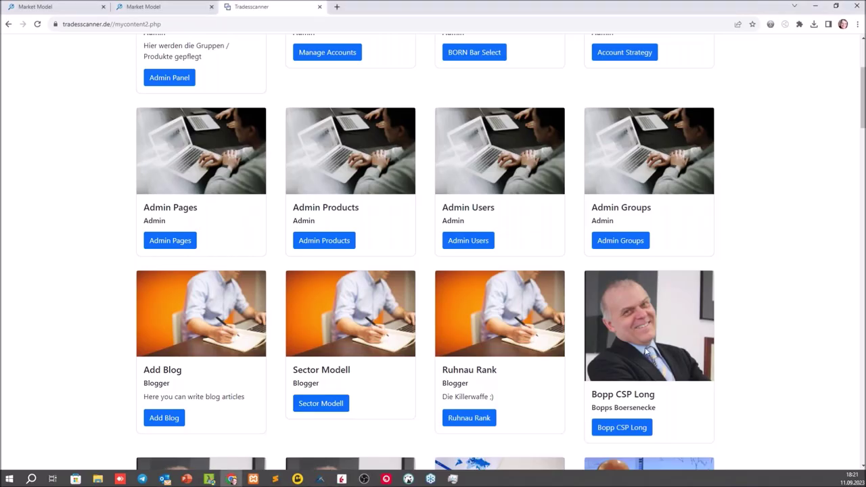
Look through the Option Scanner, Option Scanner Advanced and Market Modell tools in the content overview
scroll(375, 284, down, 8)
scroll(376, 295, down, 10)
scroll(579, 374, down, 2)
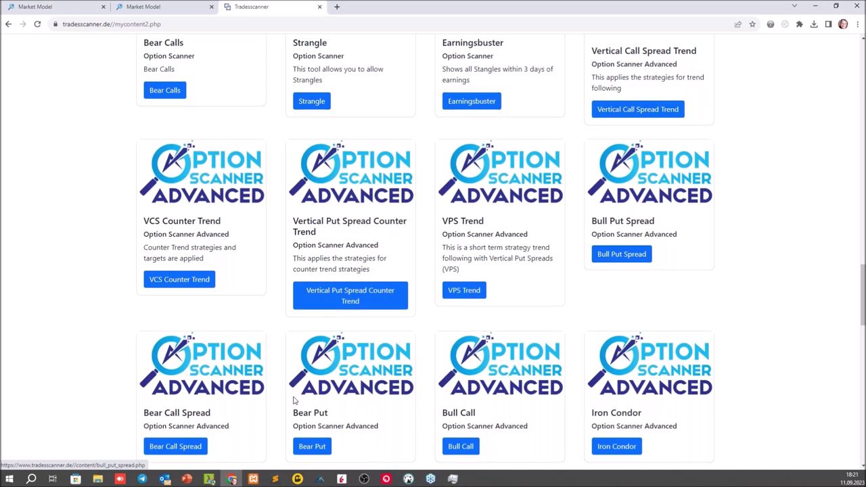
scroll(324, 359, down, 1)
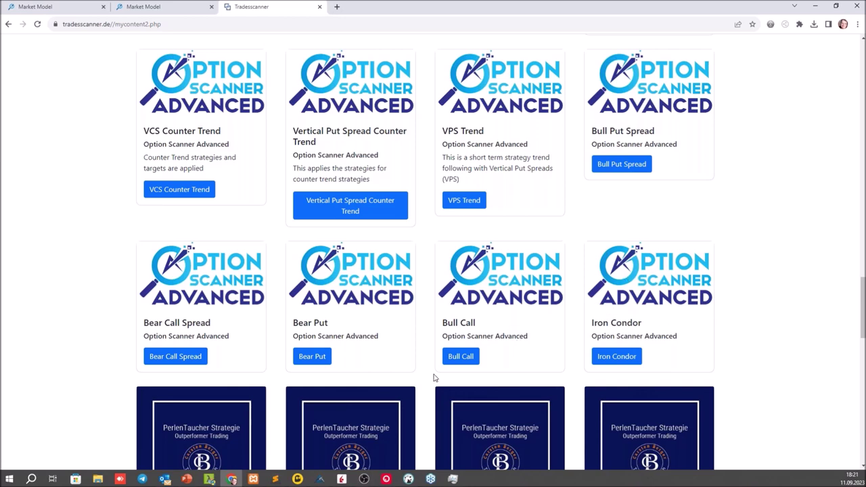
scroll(444, 370, up, 1)
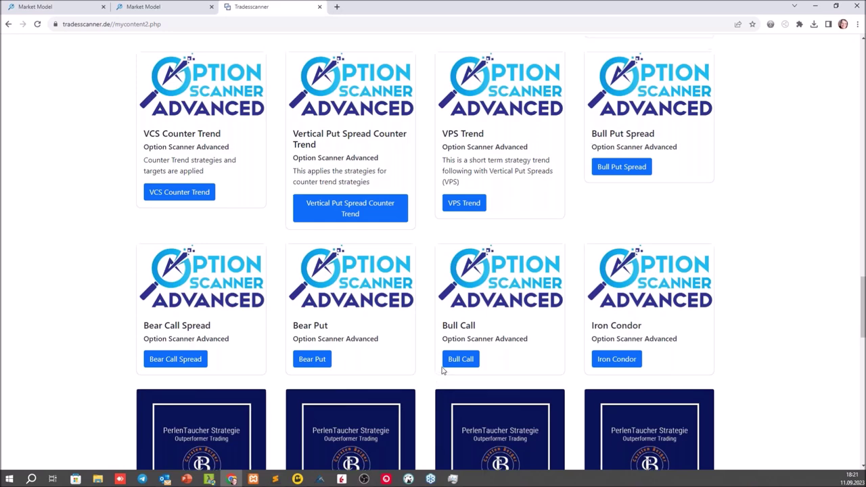
scroll(528, 371, up, 1)
scroll(326, 347, up, 2)
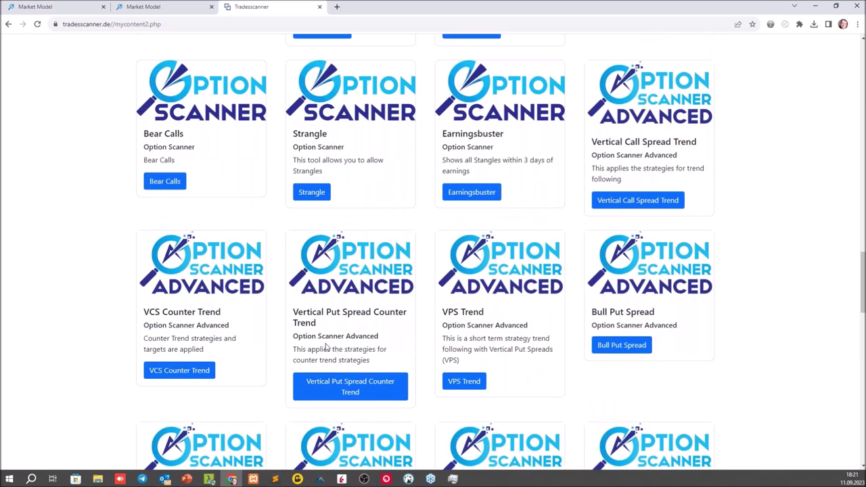
scroll(255, 263, up, 1)
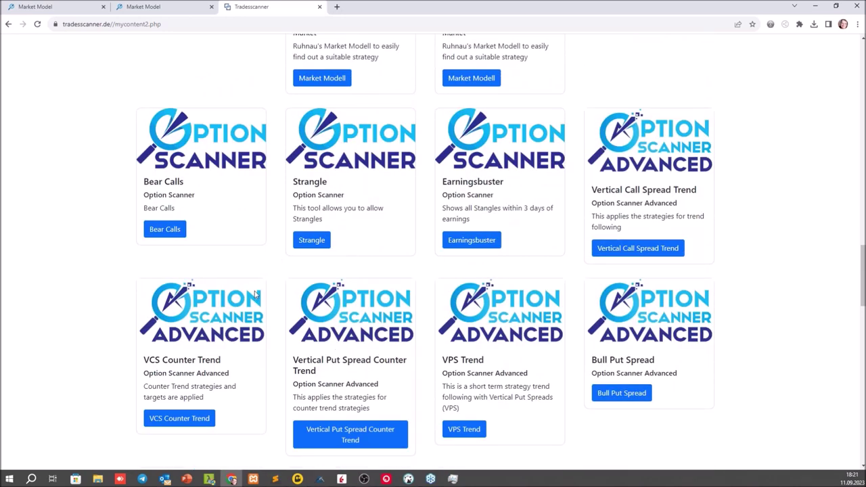
scroll(255, 296, up, 3)
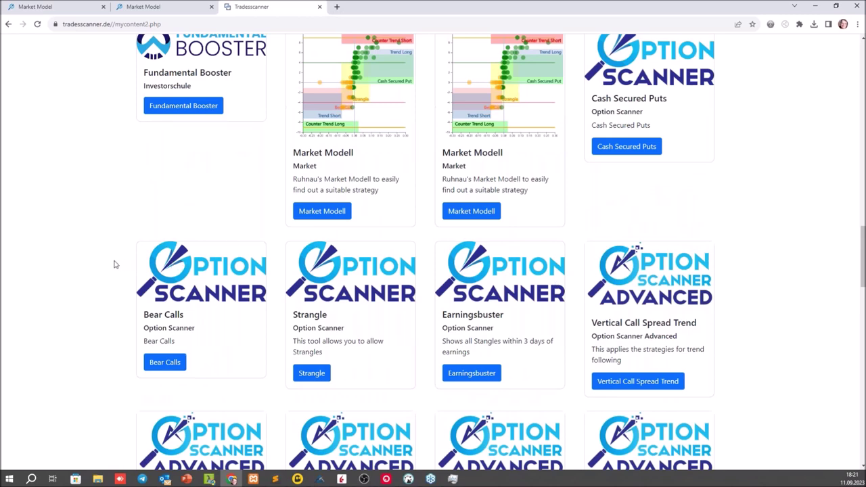
scroll(122, 272, up, 2)
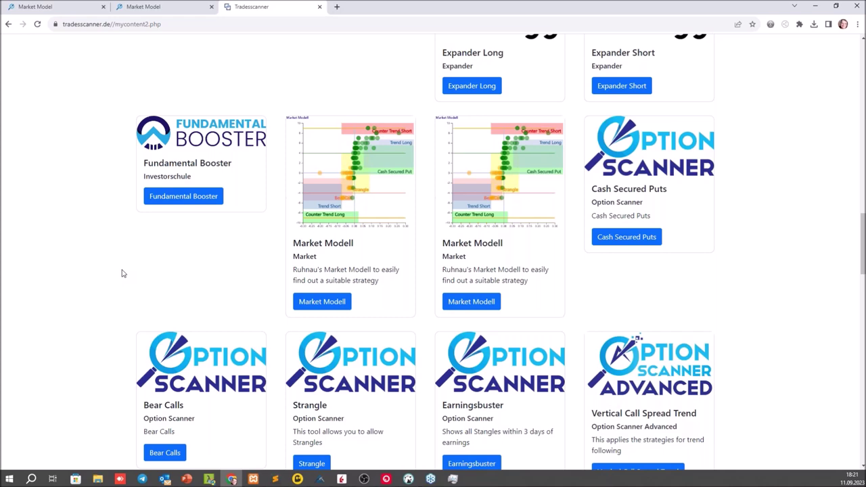
scroll(581, 339, down, 1)
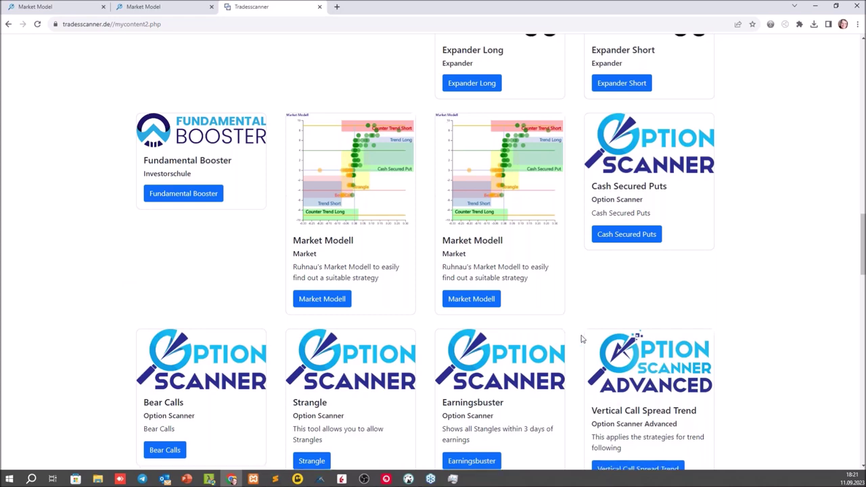
scroll(580, 339, down, 2)
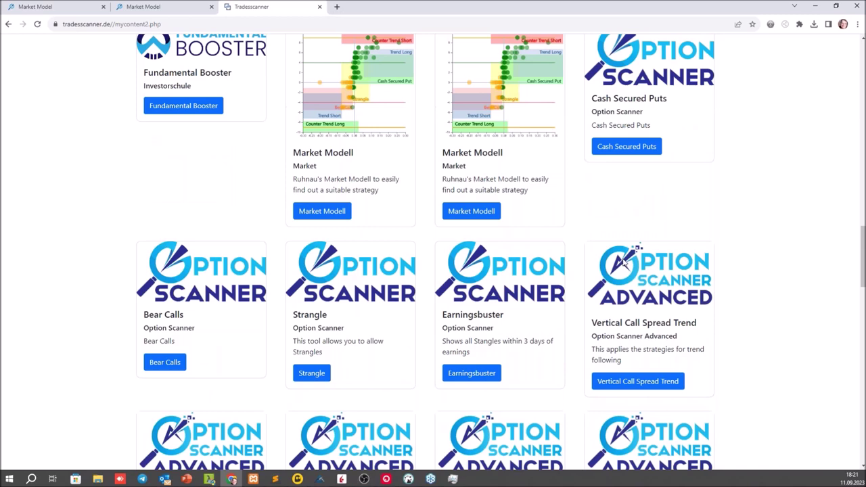
scroll(511, 269, up, 1)
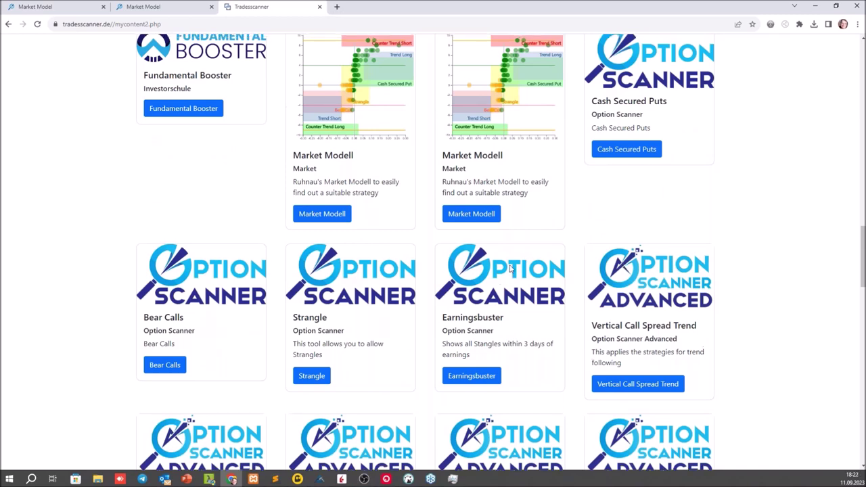
scroll(511, 268, up, 20)
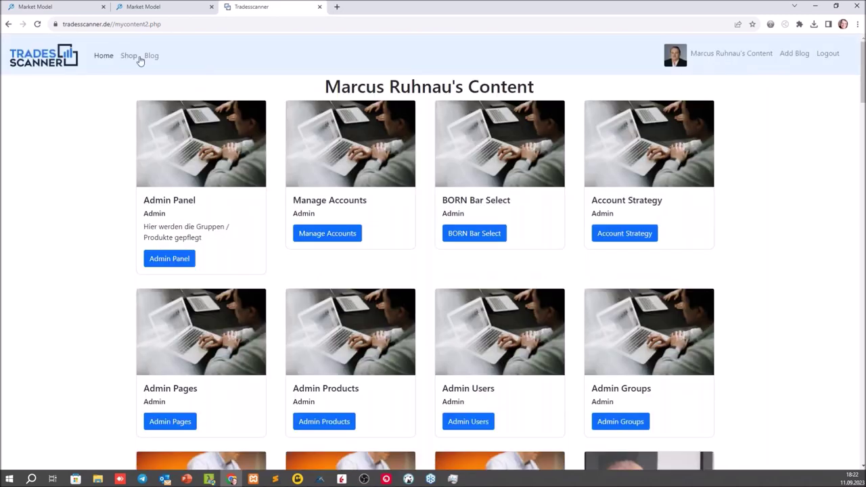
Open the site's blog and search its articles for "tws"
click(152, 57)
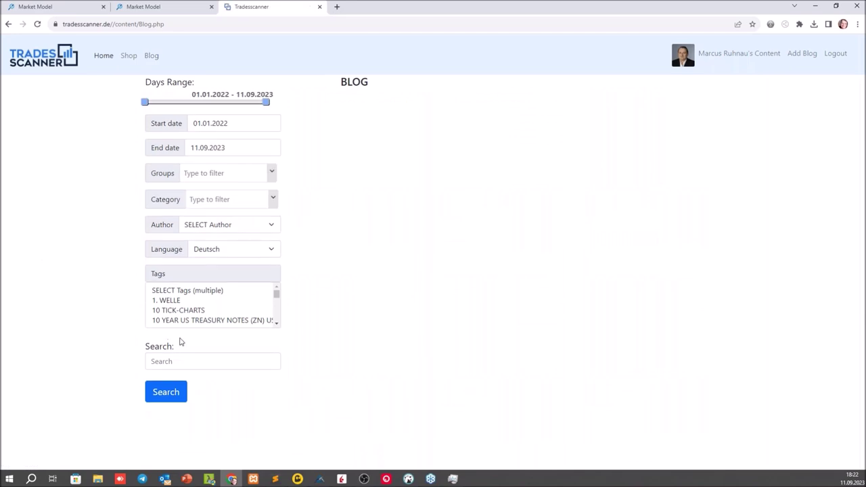
click(179, 363)
text(tws)
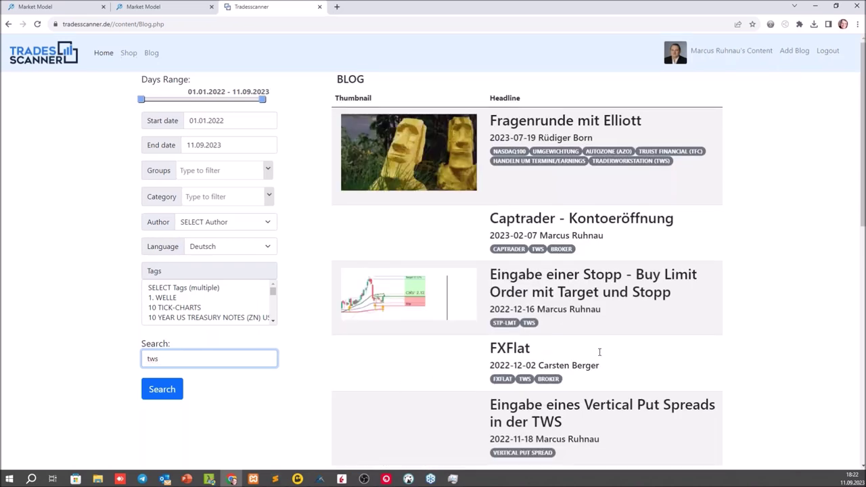
scroll(596, 284, down, 2)
scroll(596, 285, down, 3)
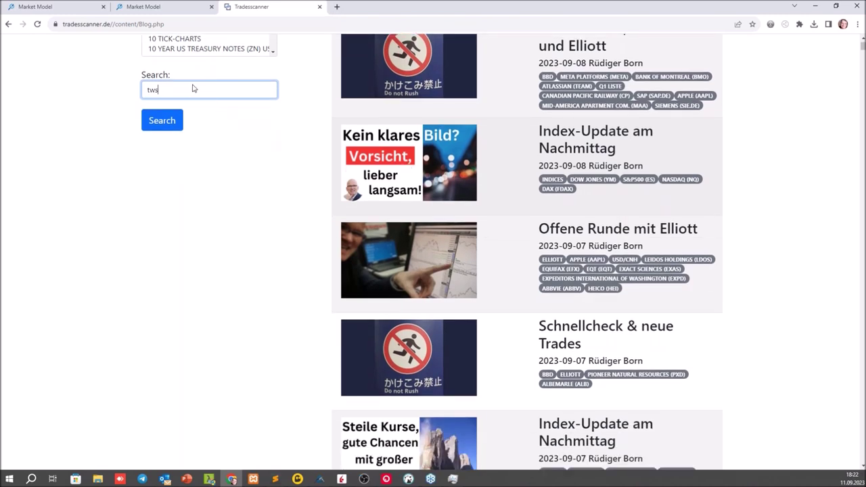
key(Return)
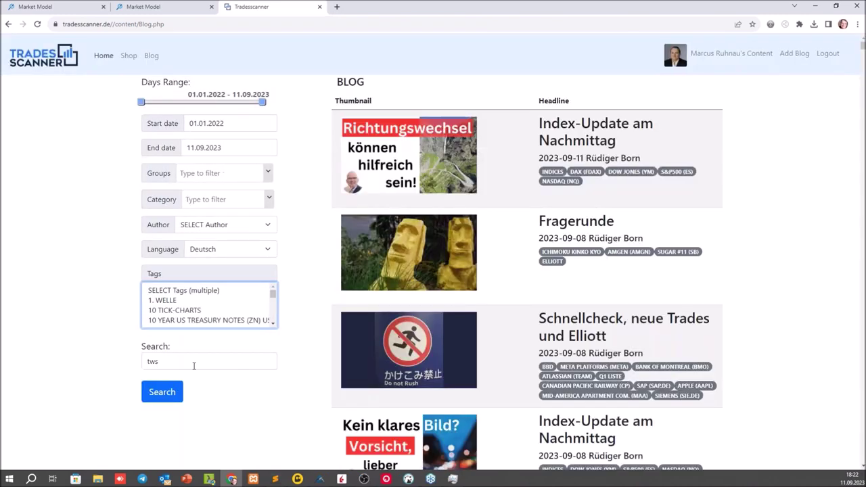
Try to repeat the blog article search with the search term re-entered as "TWs"
scroll(261, 217, down, 5)
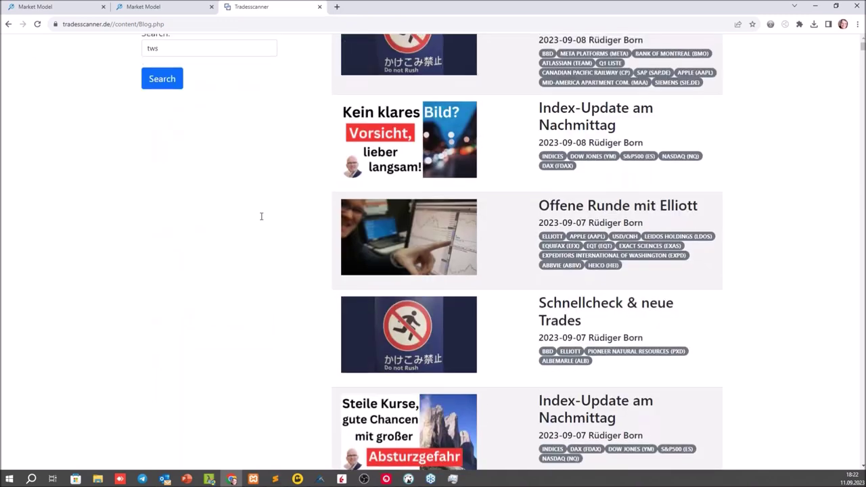
scroll(194, 227, up, 3)
click(193, 227)
key(Return)
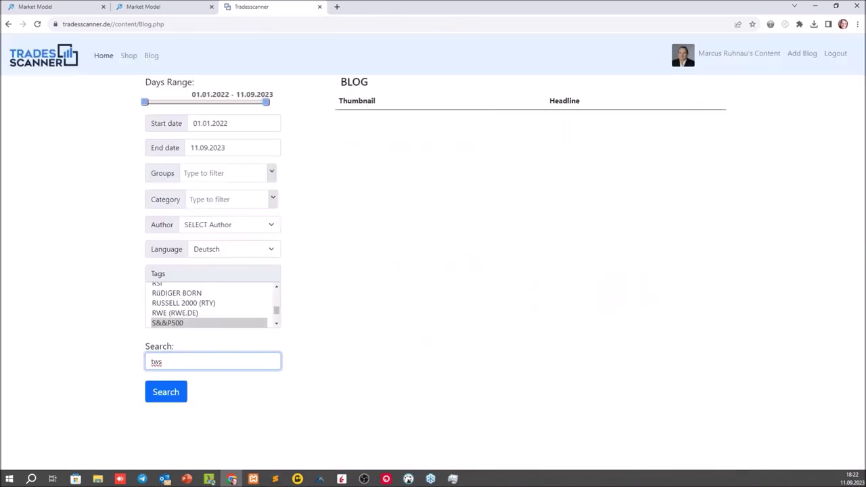
text(order)
drag(194, 362, 102, 361)
text(Tw)
drag(173, 360, 157, 361)
text(TWs)
click(165, 392)
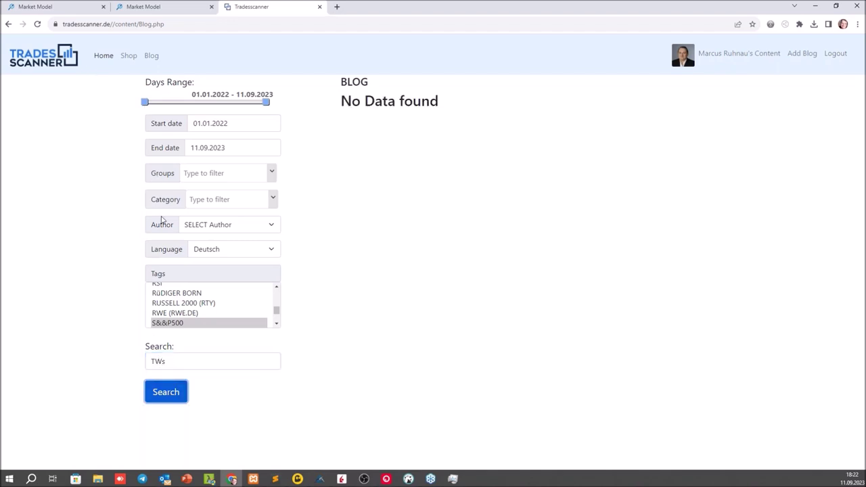
Reload the blog page to reset its filters and enter "tws" as the search term again
click(37, 24)
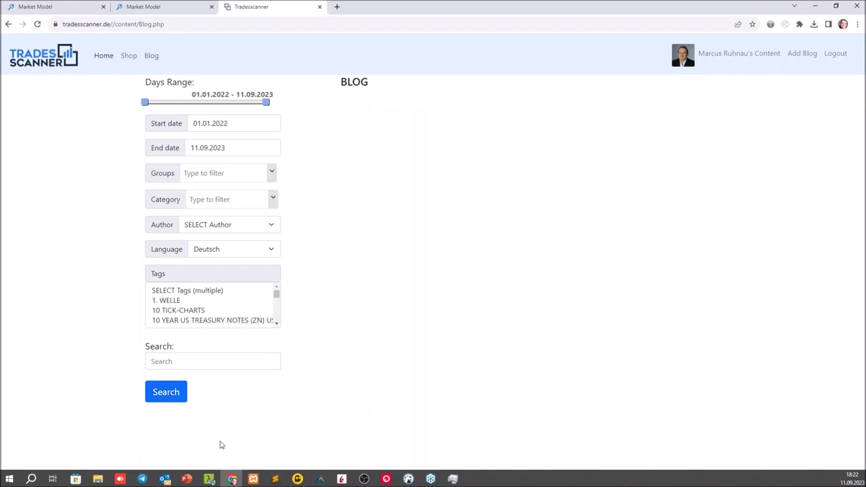
click(176, 360)
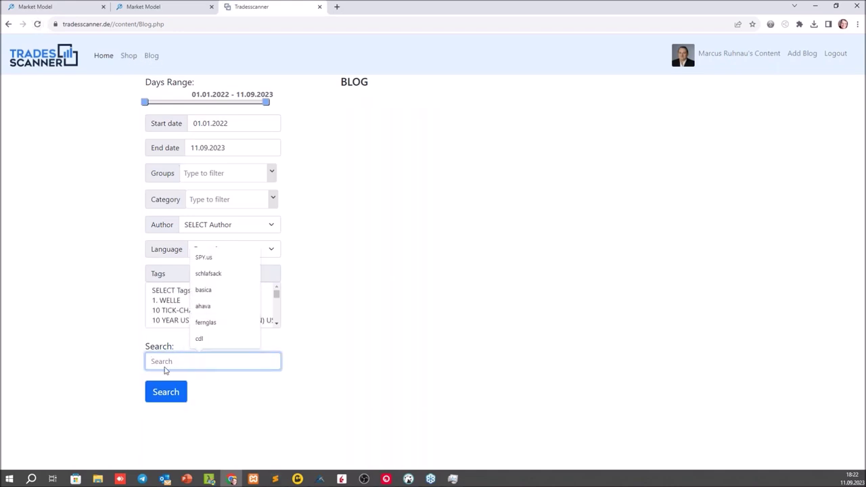
text(t)
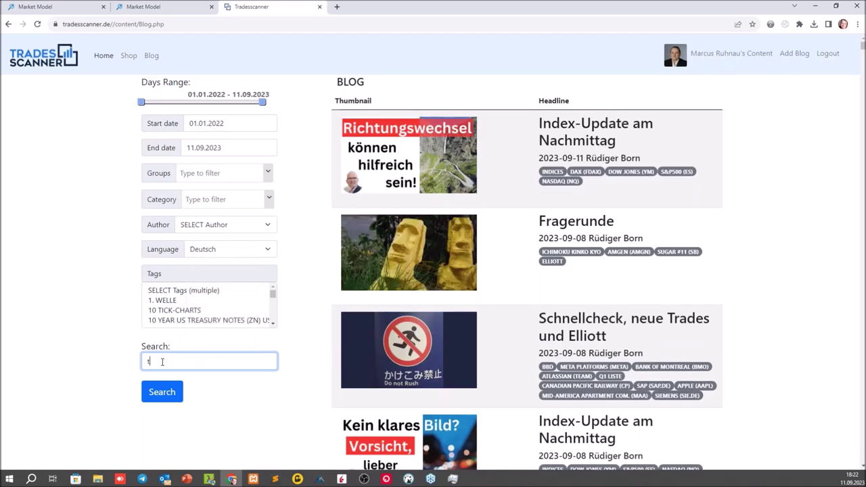
text(ws)
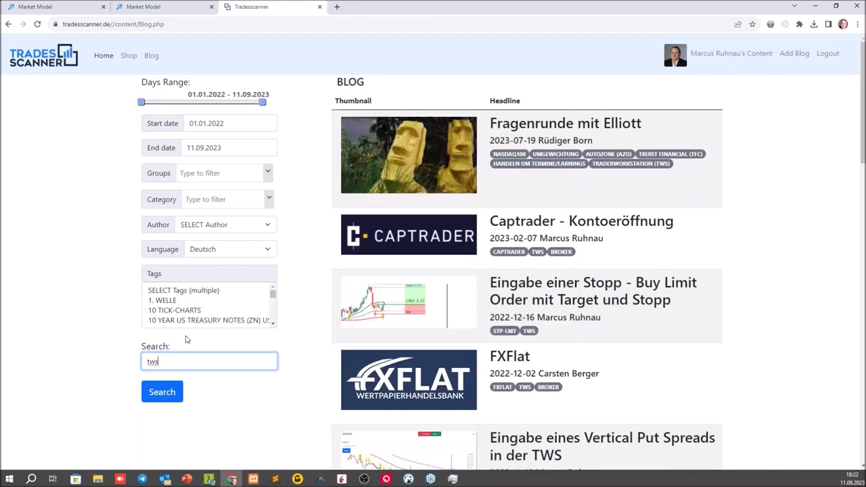
Find the article "Eingabe von Strangles in der TWS" among the results, view its video post and close it
scroll(713, 183, down, 6)
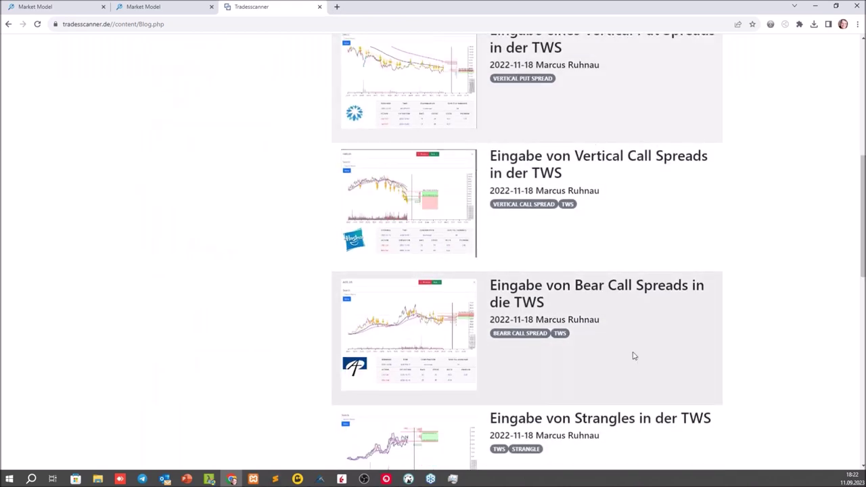
scroll(606, 326, down, 2)
click(420, 311)
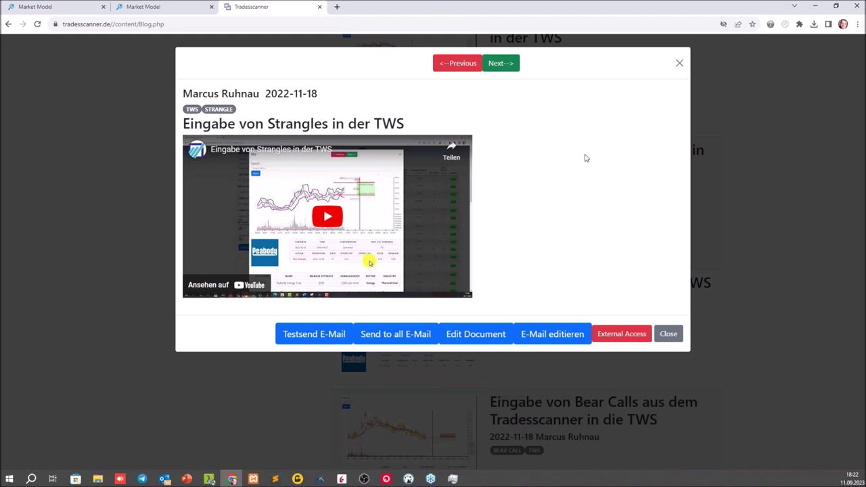
click(446, 66)
click(679, 63)
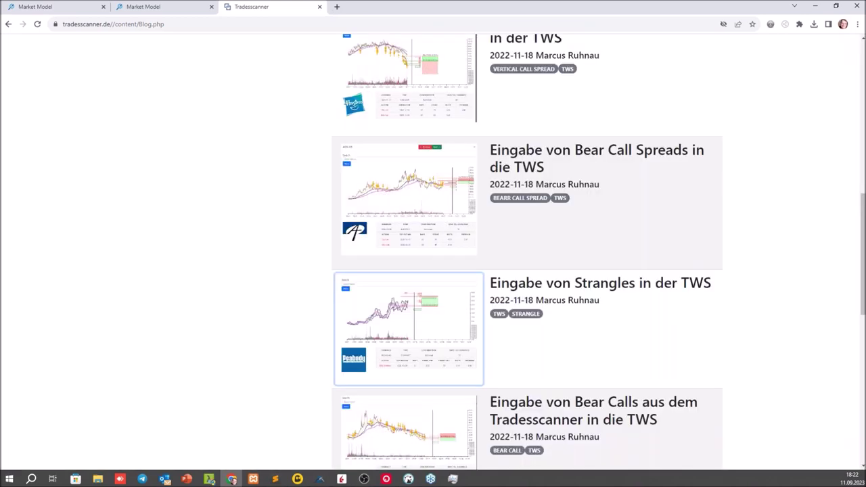
Return to the S&P 500 chart in TradingView and review the O4W Best Indicator's input and style settings
click(253, 479)
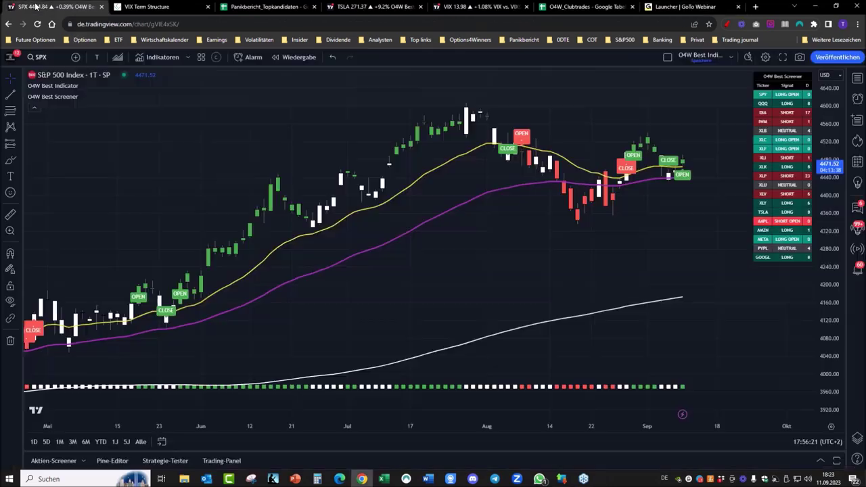
click(36, 6)
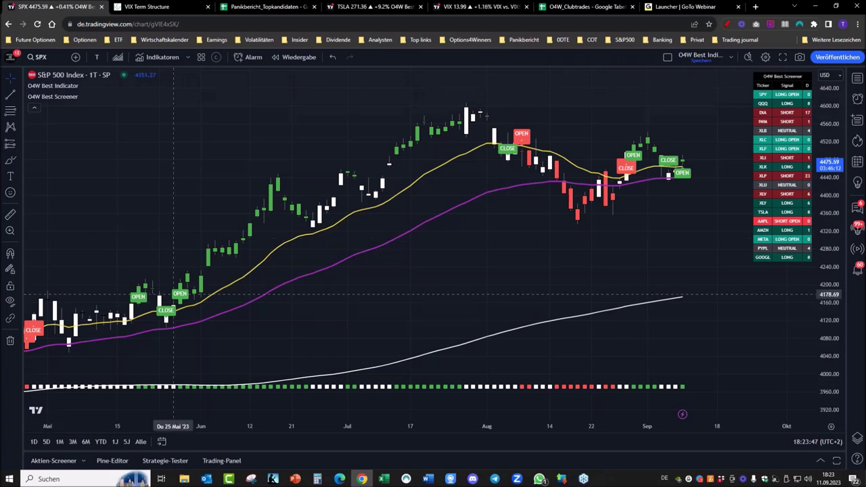
scroll(607, 232, up, 4)
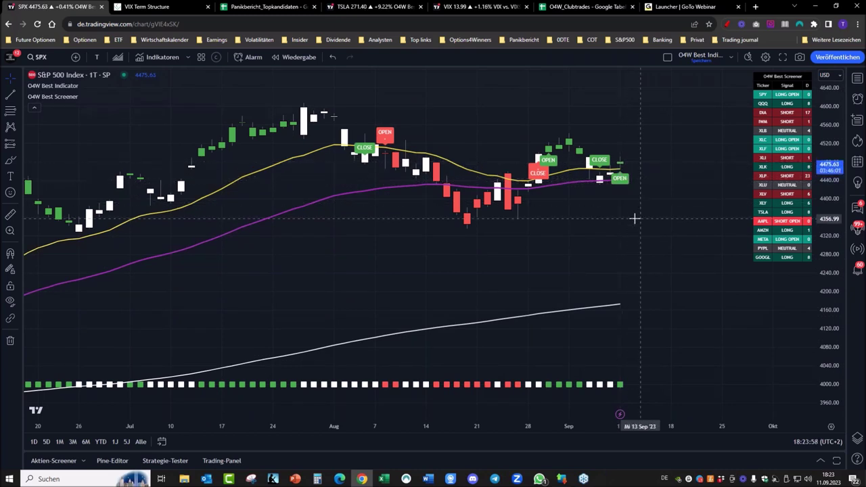
click(100, 85)
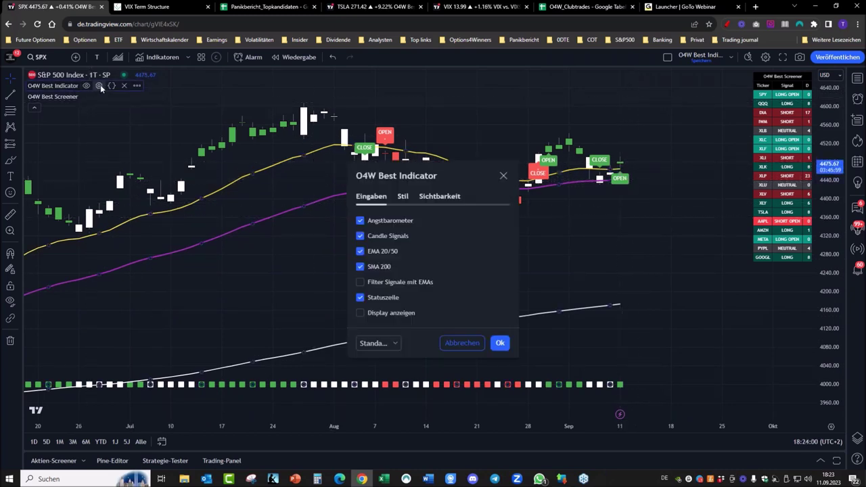
drag(390, 159, 203, 110)
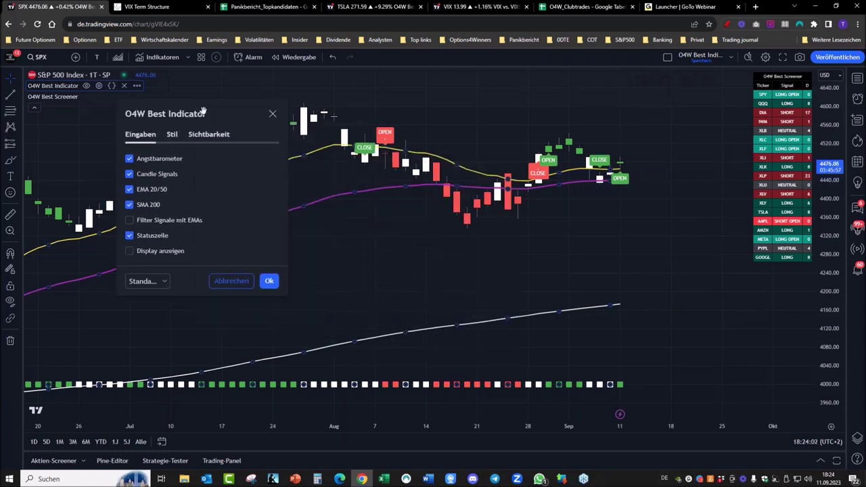
click(173, 136)
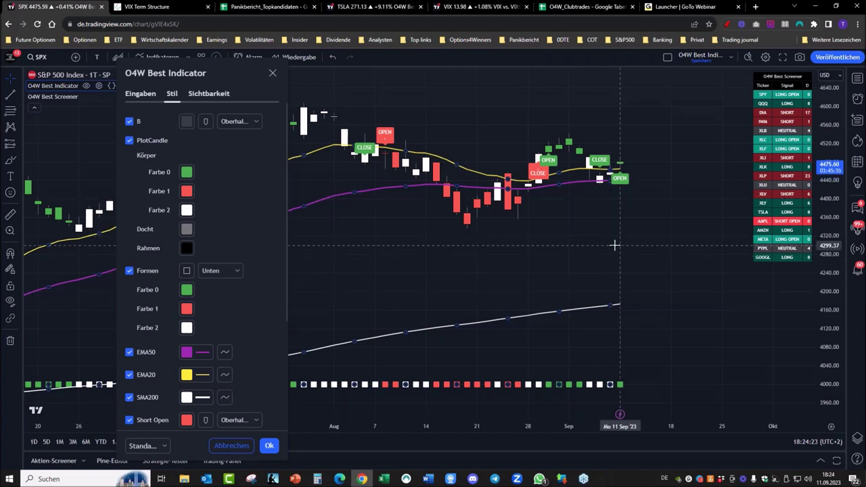
click(272, 72)
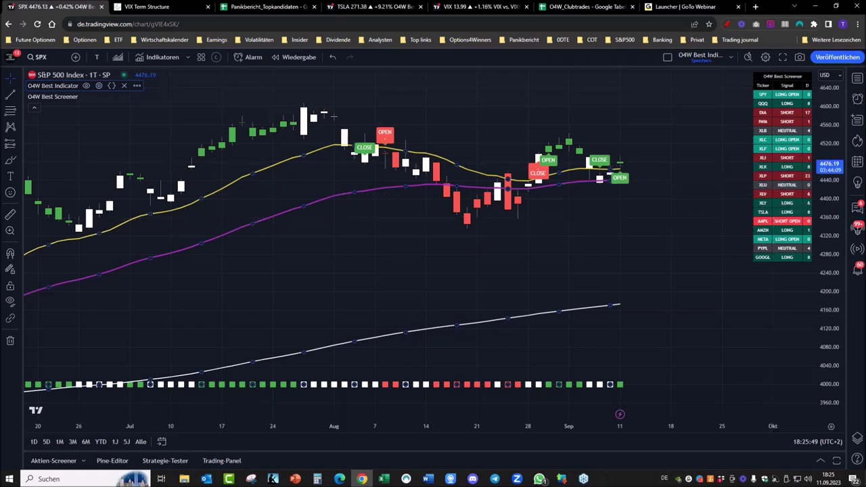
Open the Tesla daily chart and examine the O4W Best Indicator's open and close signals
click(373, 6)
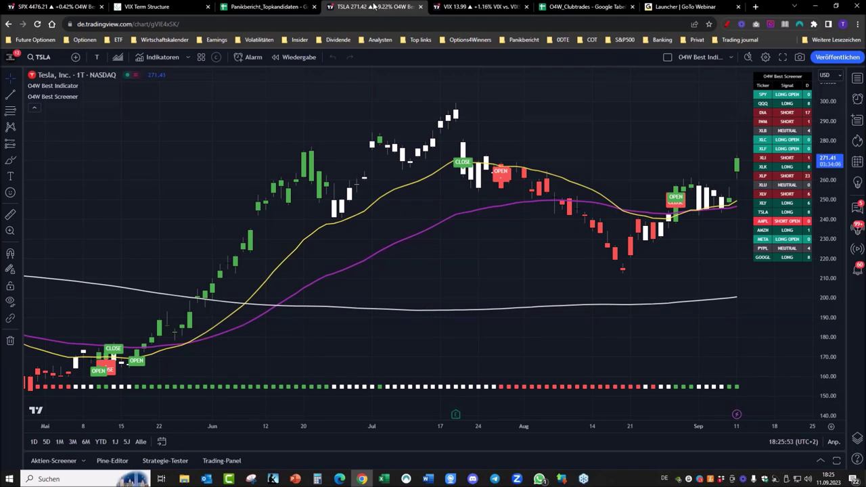
drag(616, 154, 578, 158)
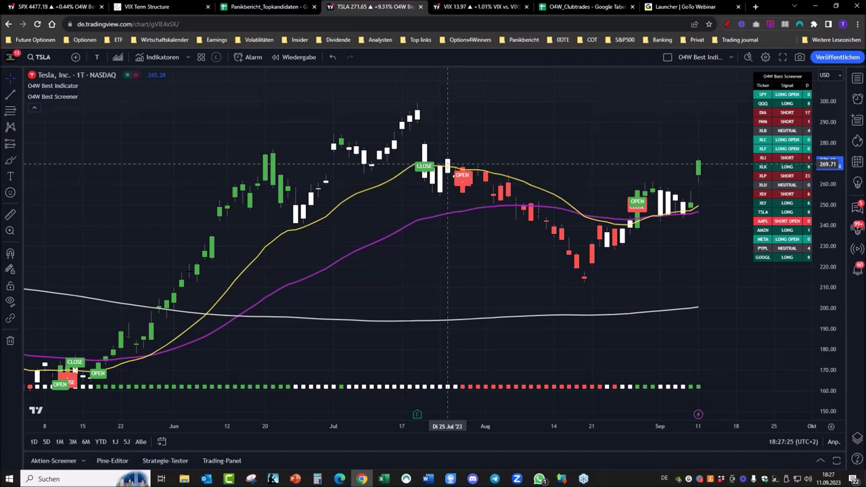
Try to load the symbol ETQ in the Tesla chart and reload the page to discard it
click(54, 62)
text(TSL)
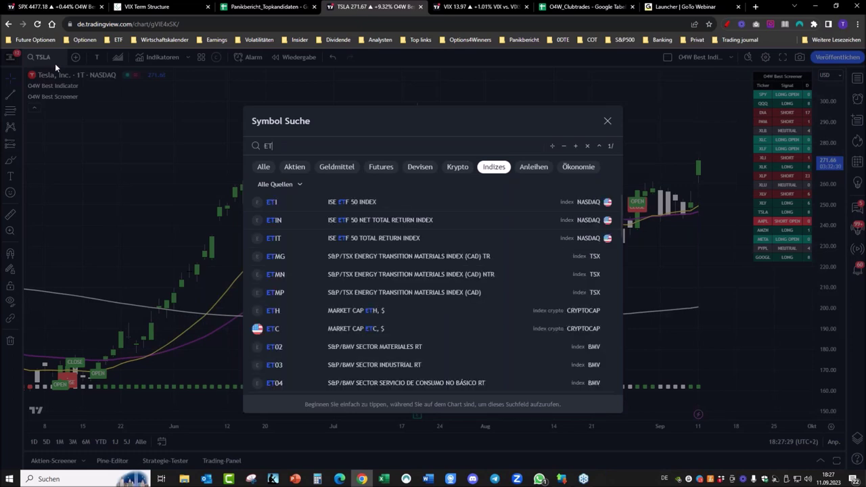
key(Escape)
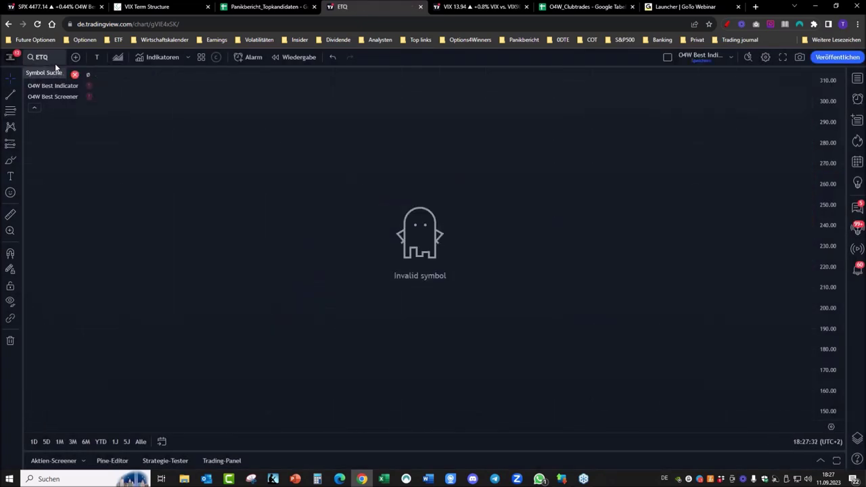
click(35, 24)
click(451, 79)
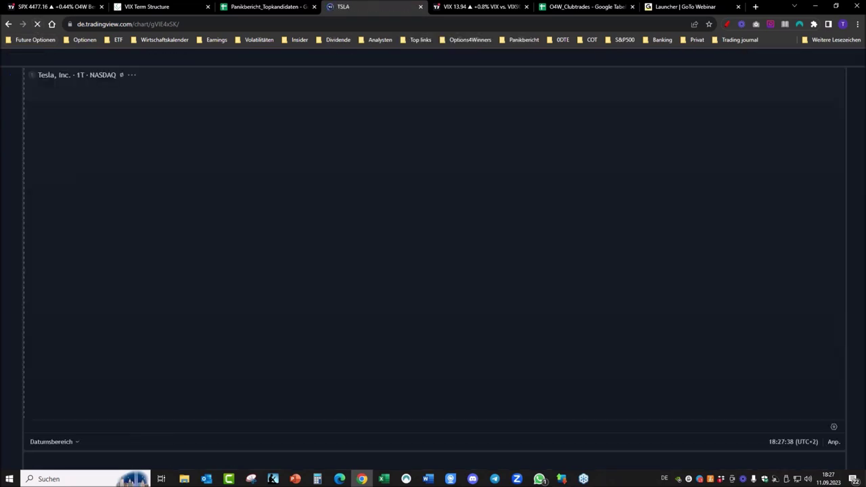
Search the stock symbols for EQT, load EQT Corporation from NYSE and focus the chart on its recent candles
click(44, 57)
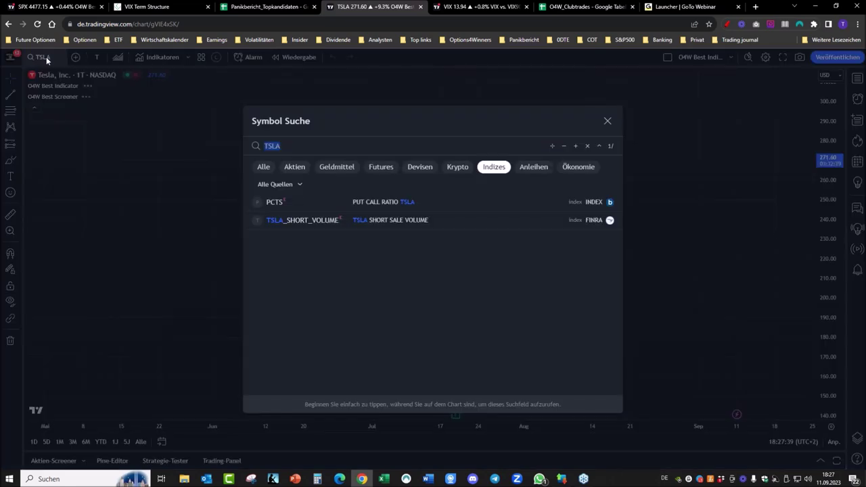
text(EQT)
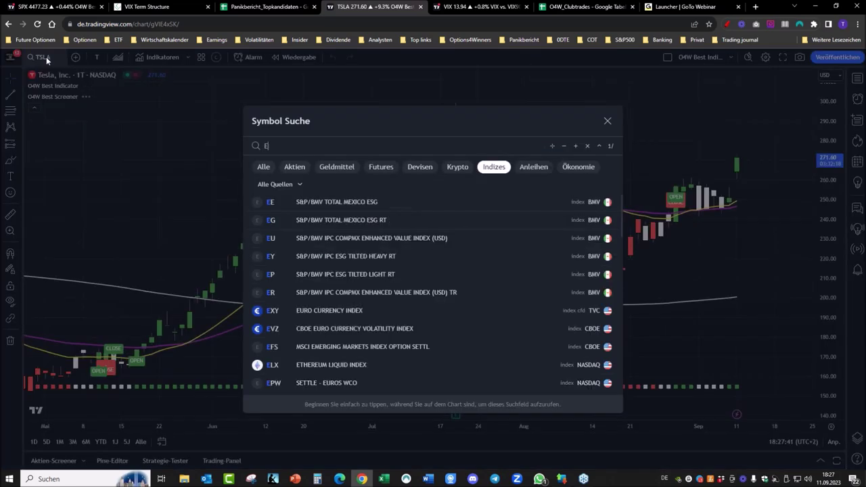
click(294, 168)
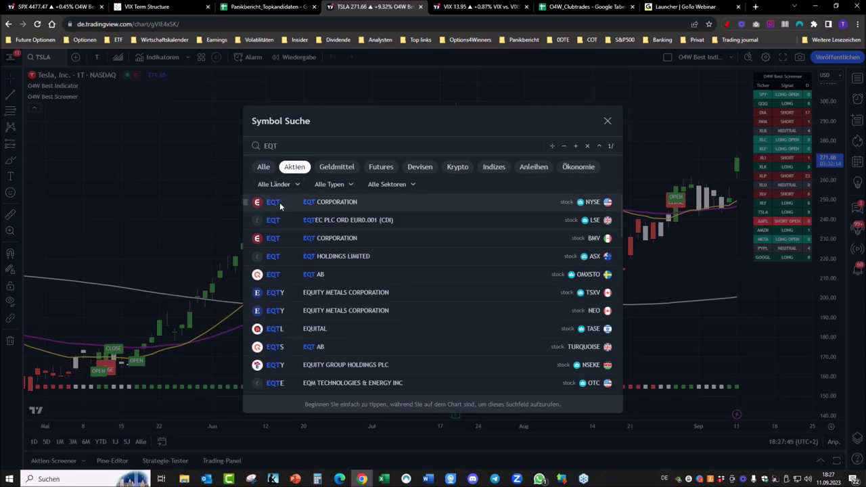
click(280, 202)
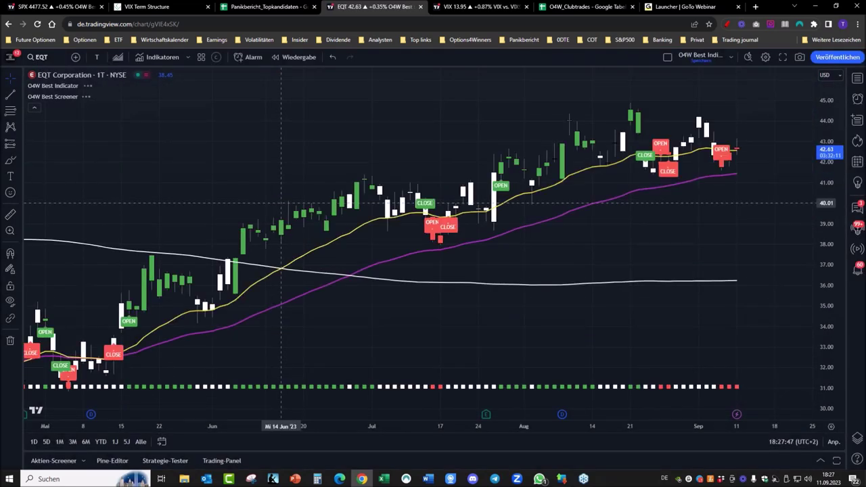
scroll(644, 315, up, 3)
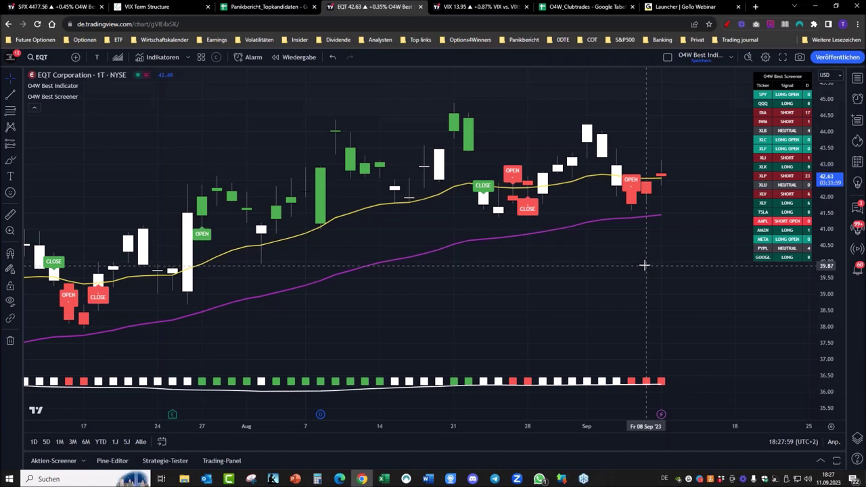
mouse_move(644, 264)
mouse_down()
mouse_move(546, 246)
mouse_move(487, 251)
mouse_up()
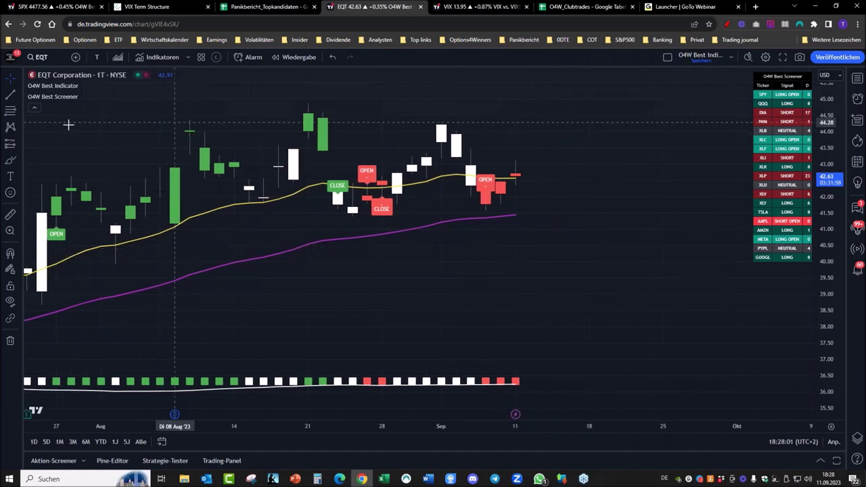
Draw a red horizontal line at 38.00 beside the latest EQT candles, labelled "-P", with a downward arrow below it
click(728, 24)
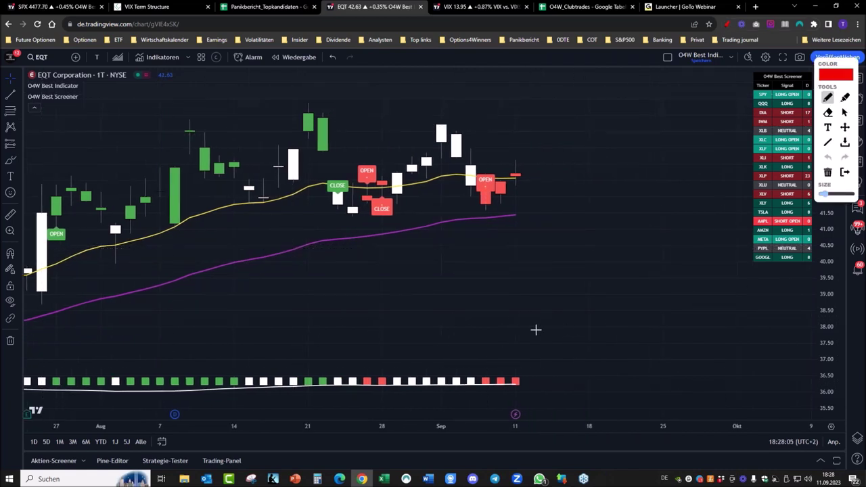
drag(522, 327, 652, 322)
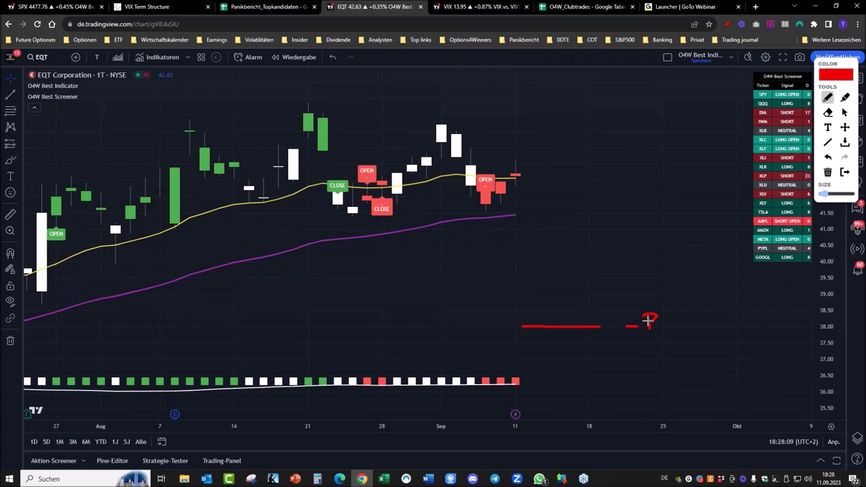
mouse_move(562, 335)
mouse_down()
mouse_move(569, 412)
mouse_move(579, 404)
mouse_up()
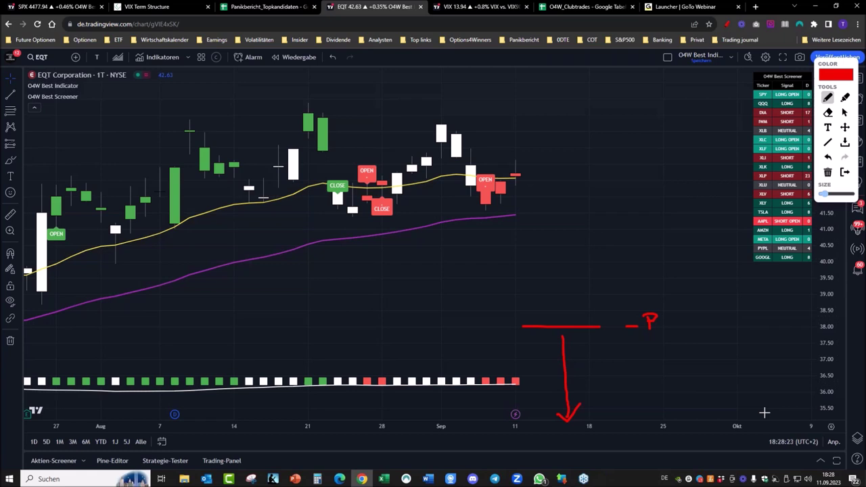
Write the calculation "38 x 100 = 3,8k" in red beside the downward arrow
mouse_move(607, 356)
mouse_down()
mouse_move(616, 362)
mouse_move(603, 370)
mouse_move(627, 372)
mouse_move(622, 356)
mouse_move(646, 368)
mouse_move(676, 357)
mouse_move(675, 366)
mouse_move(680, 358)
mouse_move(709, 360)
mouse_up()
mouse_move(701, 365)
mouse_down()
mouse_move(719, 359)
mouse_move(717, 370)
mouse_up()
mouse_move(727, 364)
mouse_down()
mouse_move(736, 353)
mouse_move(753, 370)
mouse_up()
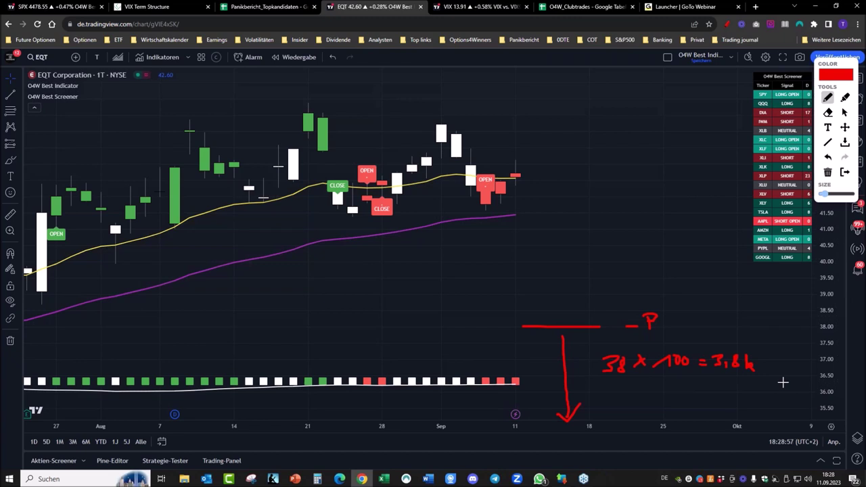
Switch to the TWS OptionTrader, prepare a sell order for one EQT Oct20'23 38 put at 0.30 and preview its margin impact
mouse_move(566, 479)
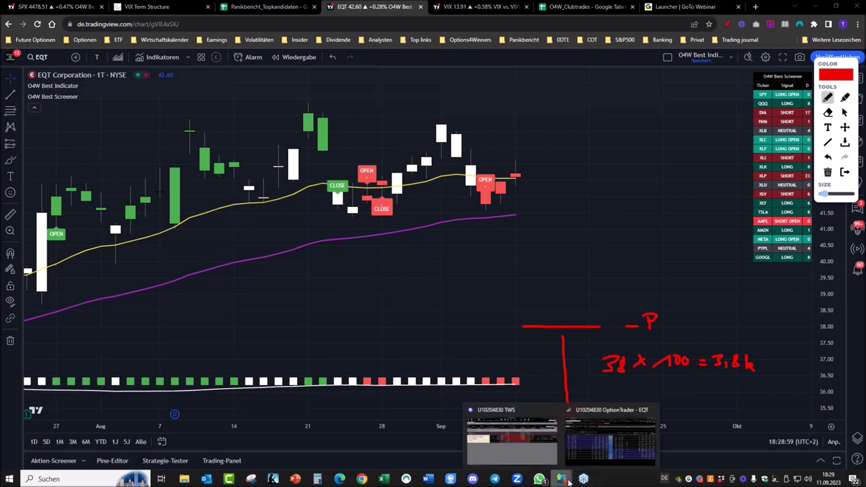
click(610, 439)
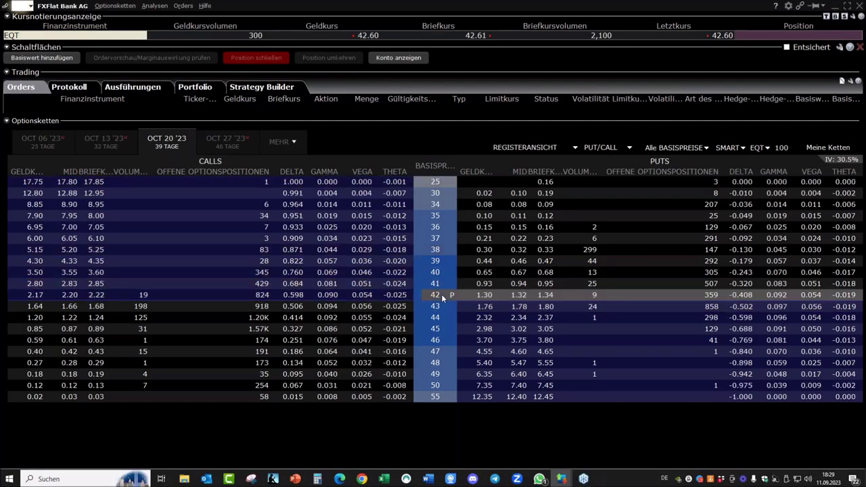
click(490, 252)
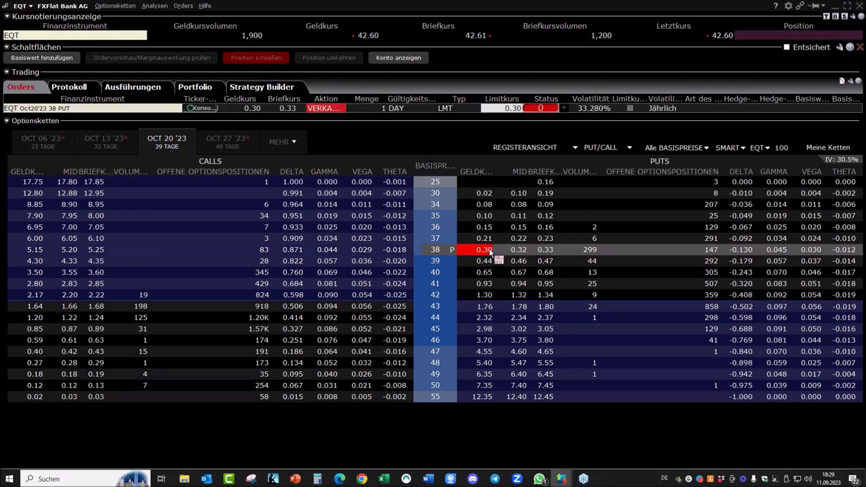
click(538, 109)
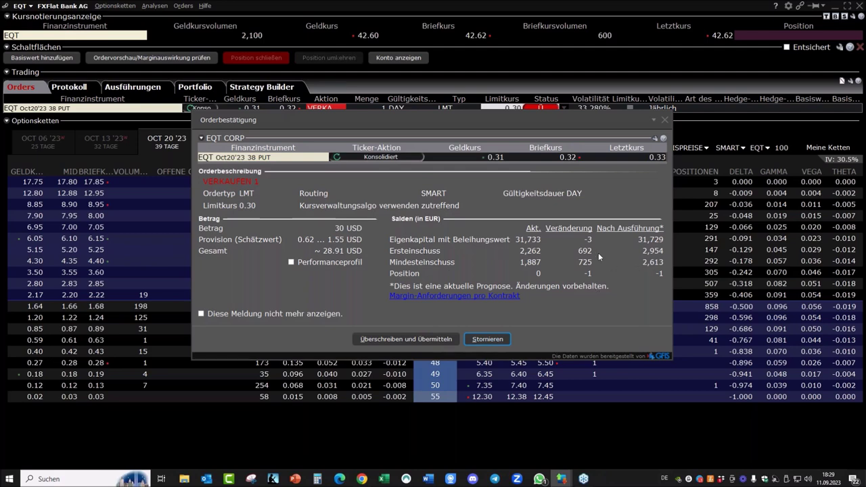
click(664, 121)
Set the 38 put order's quantity to 3, preview its margin impact and dismiss the confirmation
click(369, 108)
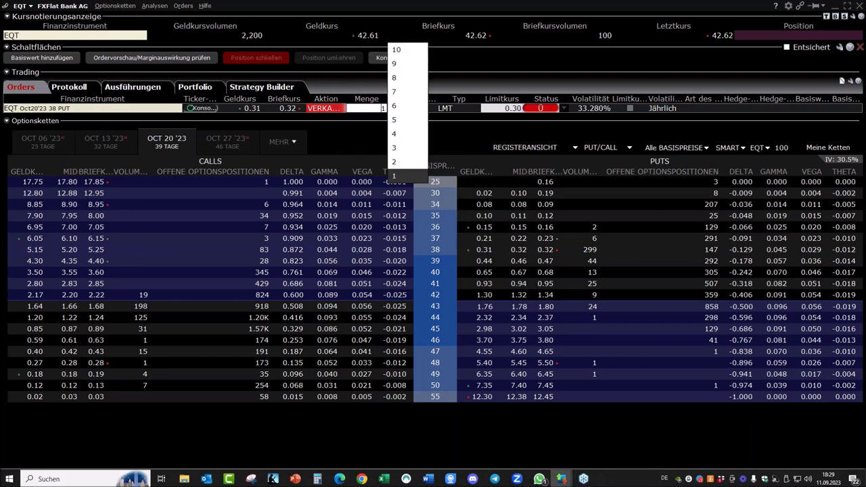
key(Return)
click(543, 107)
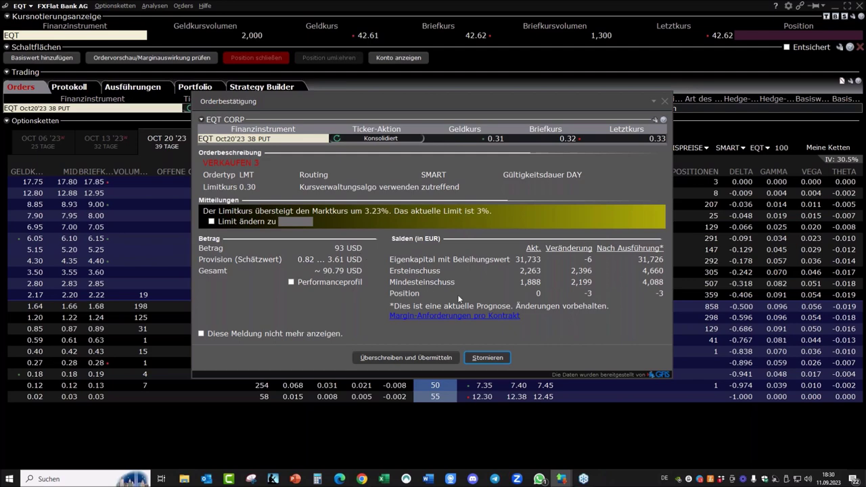
click(665, 101)
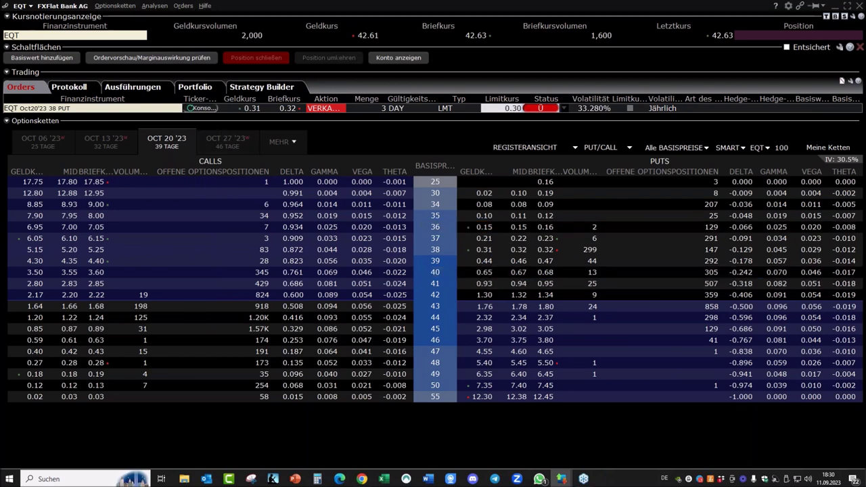
Delete the EQT 38 put order and open the Strategy Builder
right_click(181, 108)
click(203, 135)
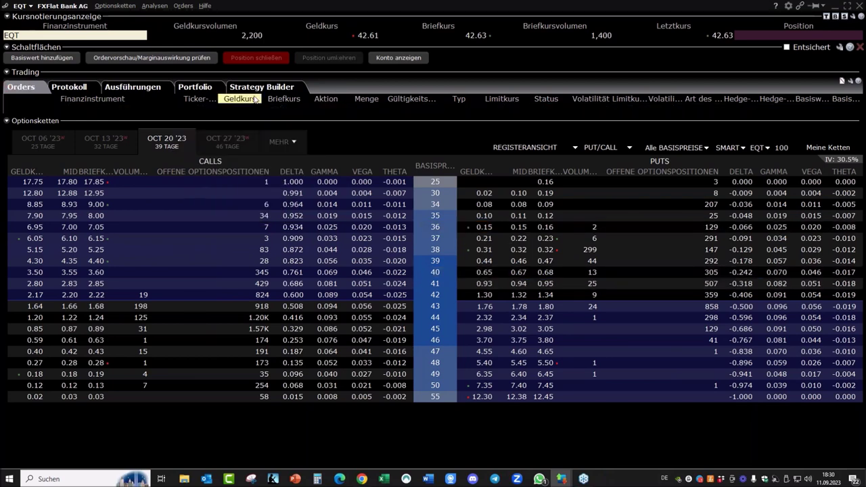
click(264, 88)
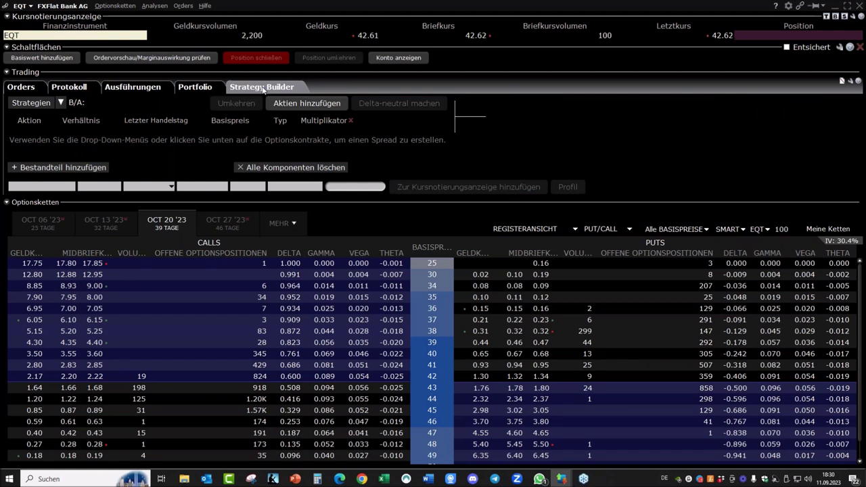
Switch to the EQT chart in TradingView, draw a second red line just above 37 labelled "+P" and cross out the arrow below it
click(363, 479)
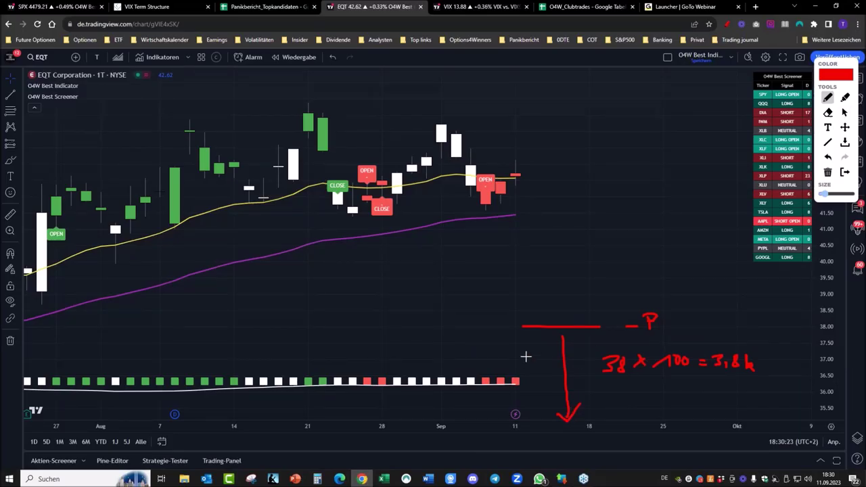
mouse_move(524, 355)
mouse_down()
mouse_move(639, 354)
mouse_move(665, 344)
mouse_move(658, 349)
mouse_up()
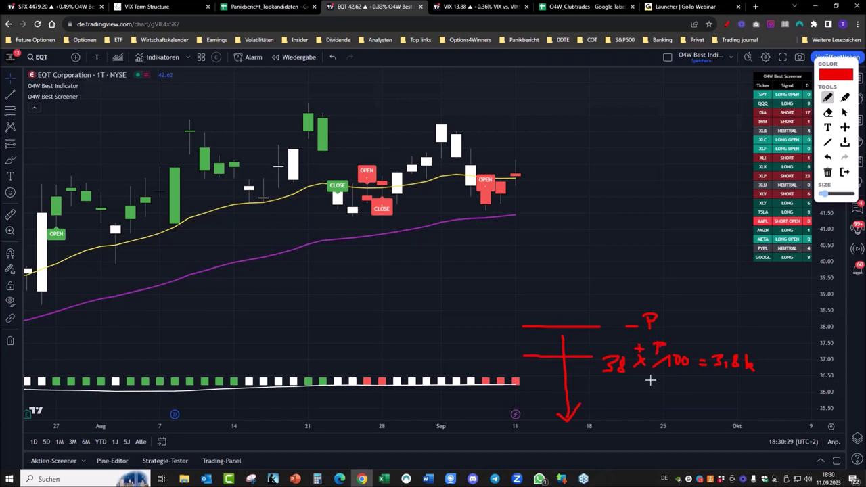
drag(548, 366, 617, 410)
drag(584, 364, 547, 404)
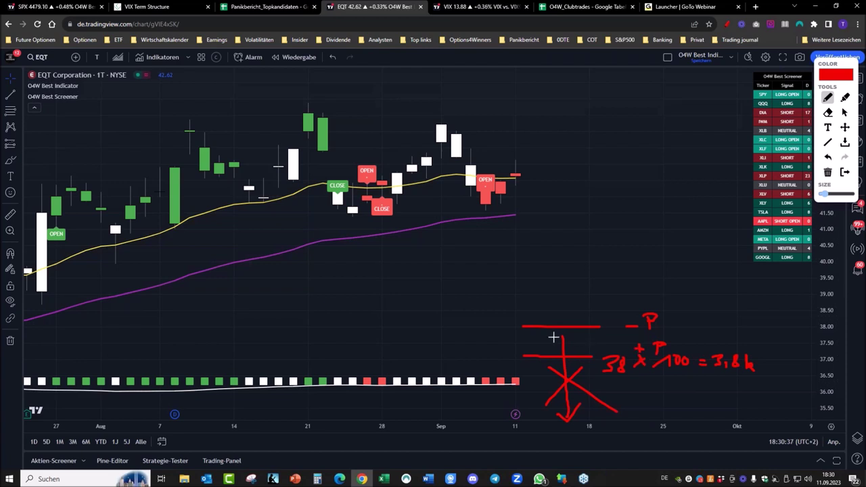
Switch to the TWS OptionTrader, combine a sold EQT Oct 20 '23 38 put with a bought 34 put and preview the order at limit -0.23
mouse_move(566, 479)
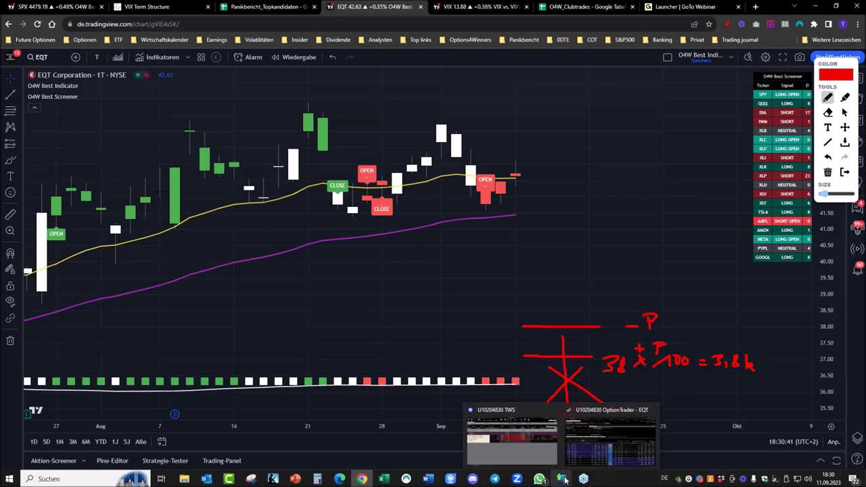
click(584, 454)
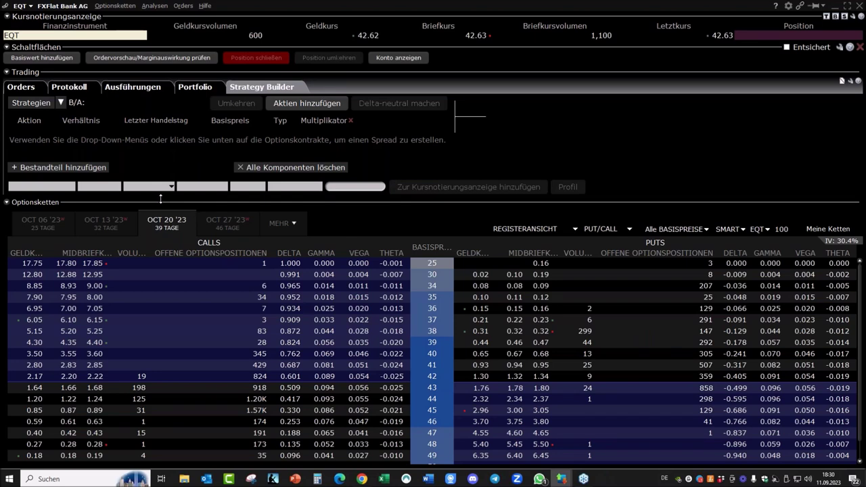
click(477, 331)
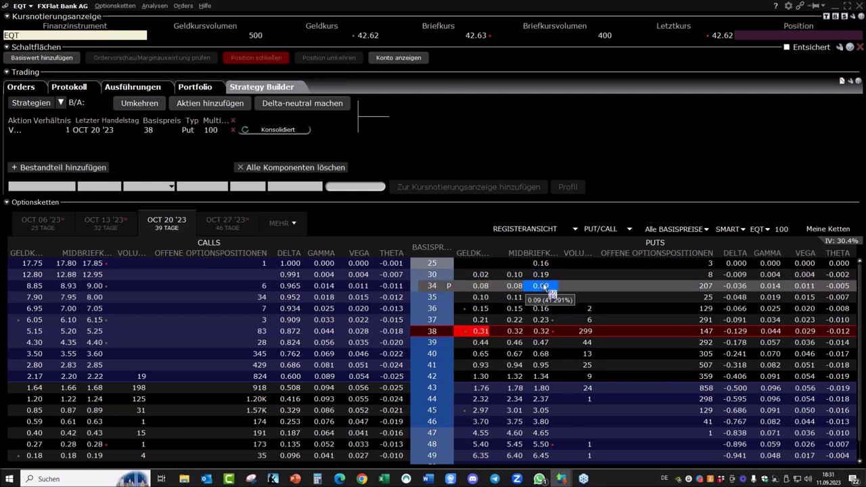
click(542, 285)
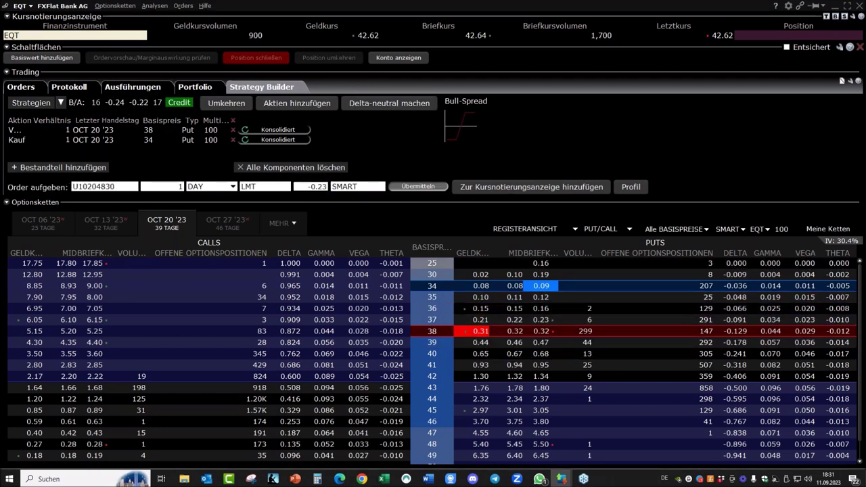
click(306, 186)
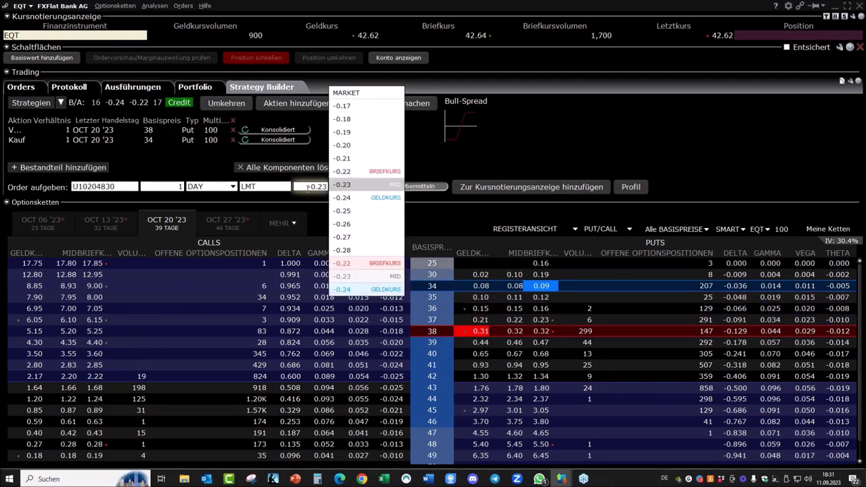
click(422, 188)
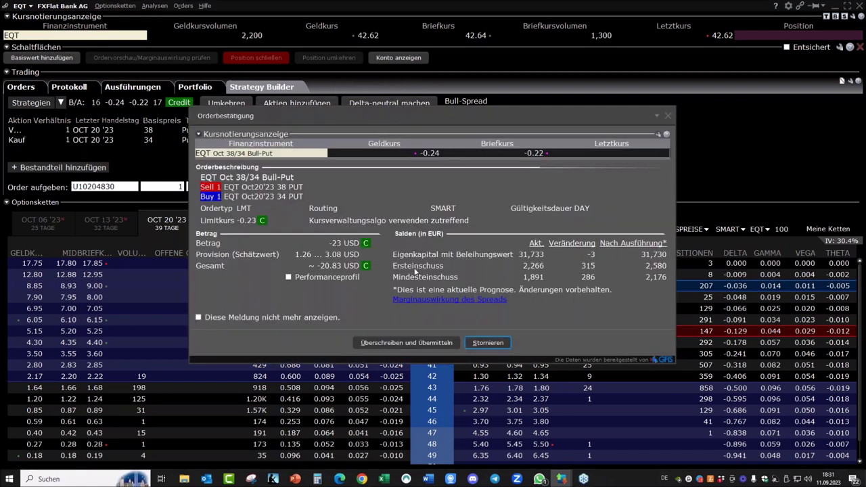